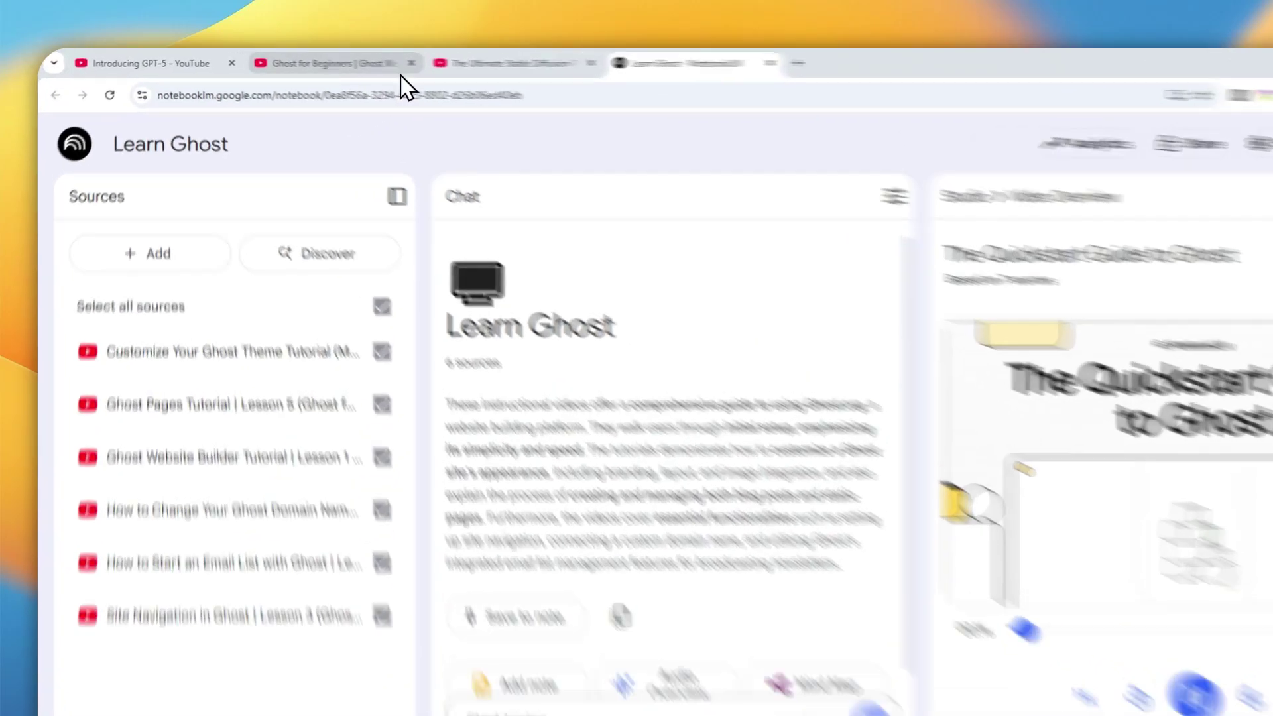
Copy the link address of Lesson 1 from the Ghost for Beginners playlist.
left_click(318, 59)
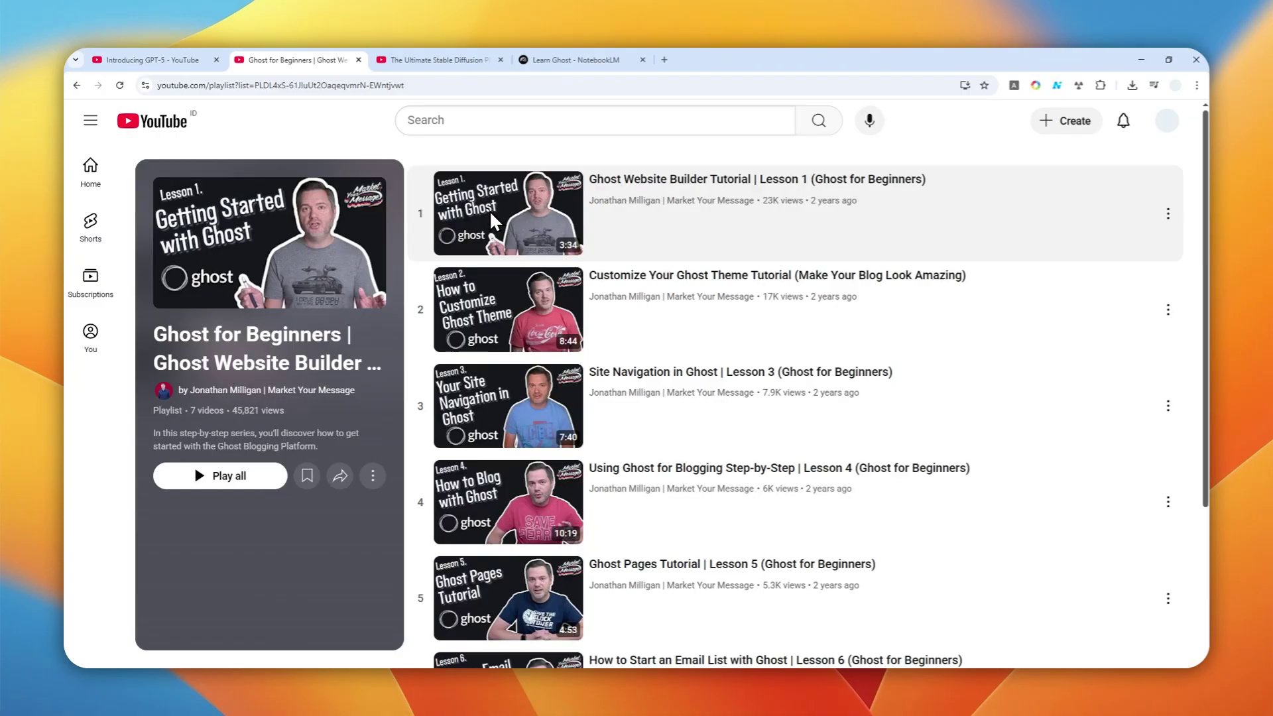
scroll(450, 275, "down", 1)
scroll(445, 275, "down", 2)
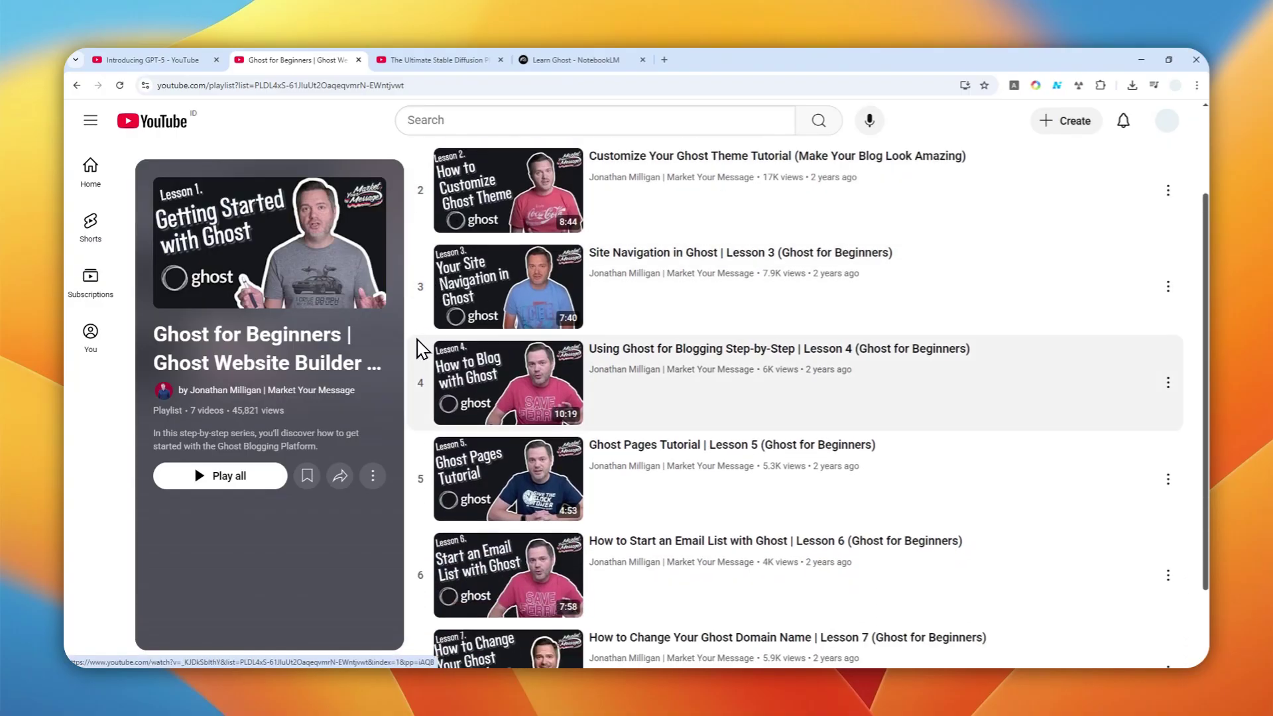
scroll(421, 354, "up", 2)
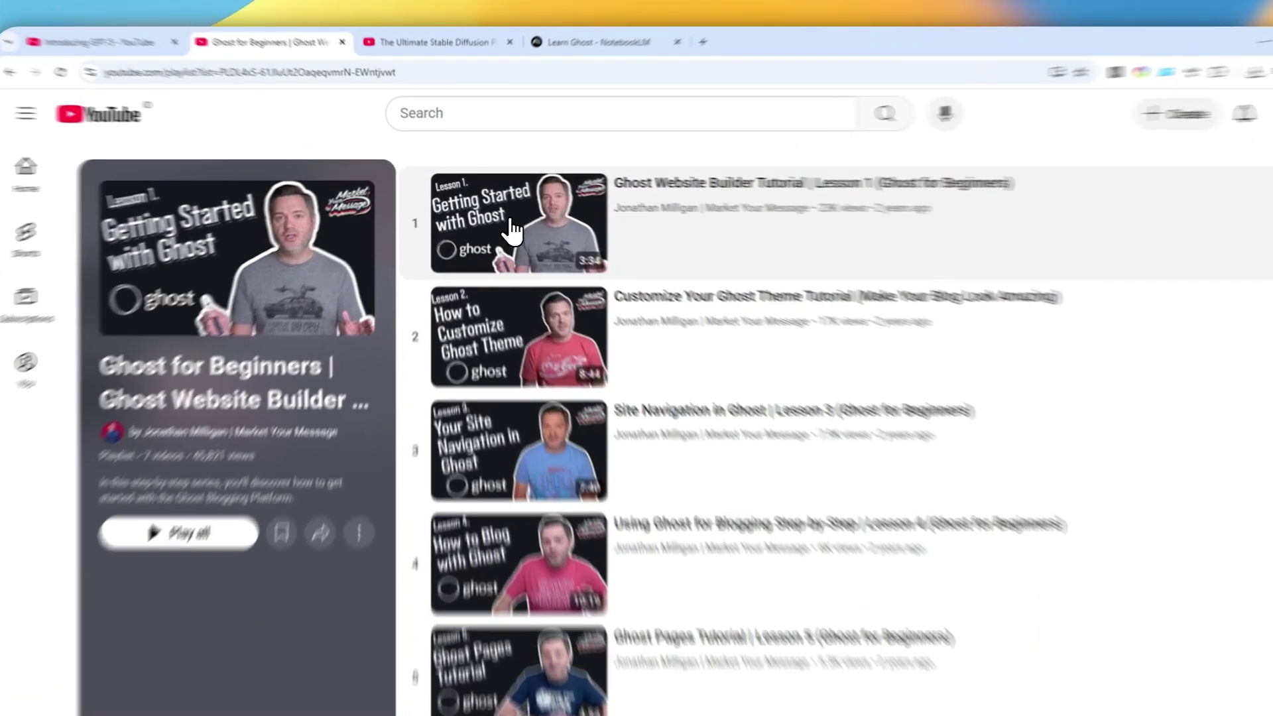
right_click(515, 236)
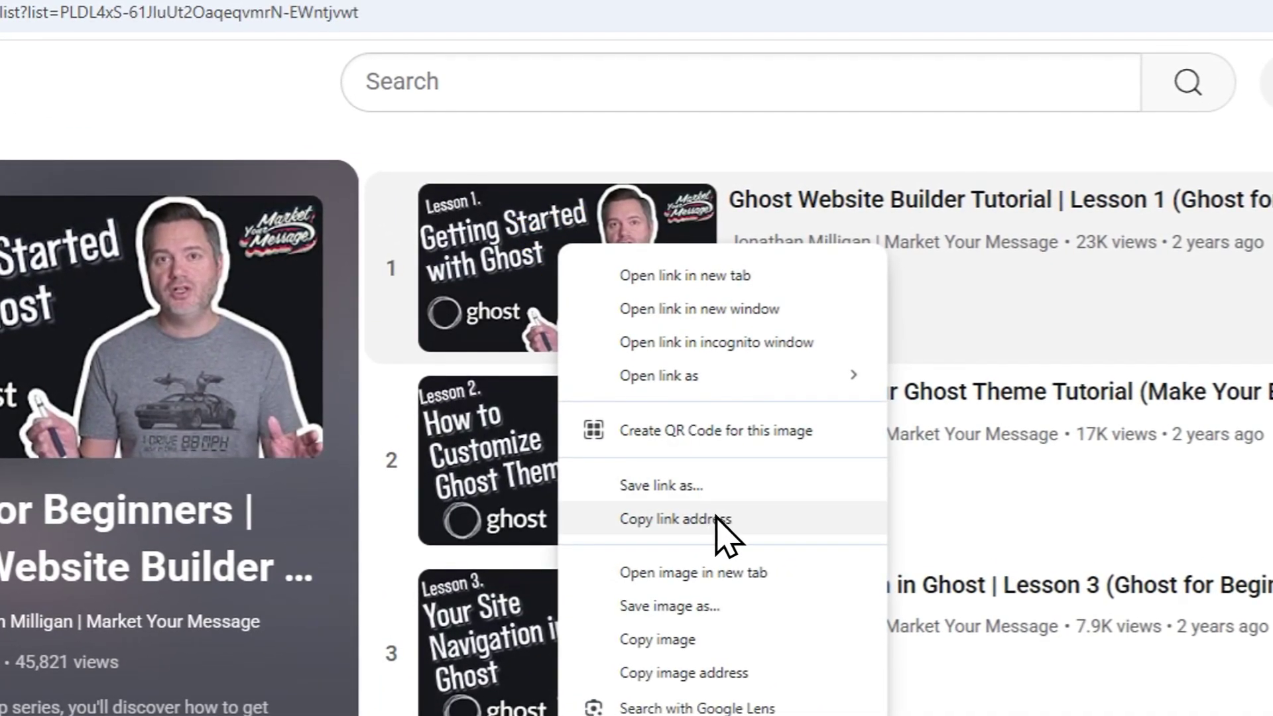
left_click(716, 518)
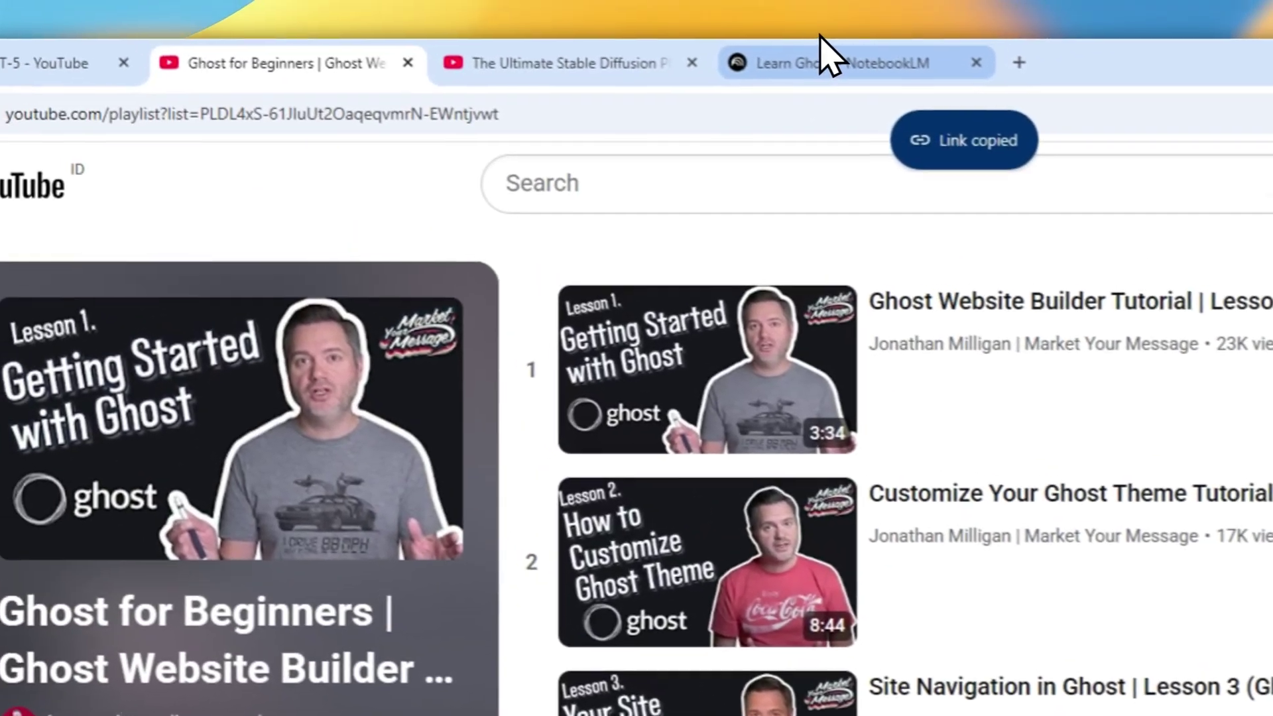
Paste the copied Lesson 1 link into a new YouTube source in the Learn Ghost notebook.
left_click(828, 60)
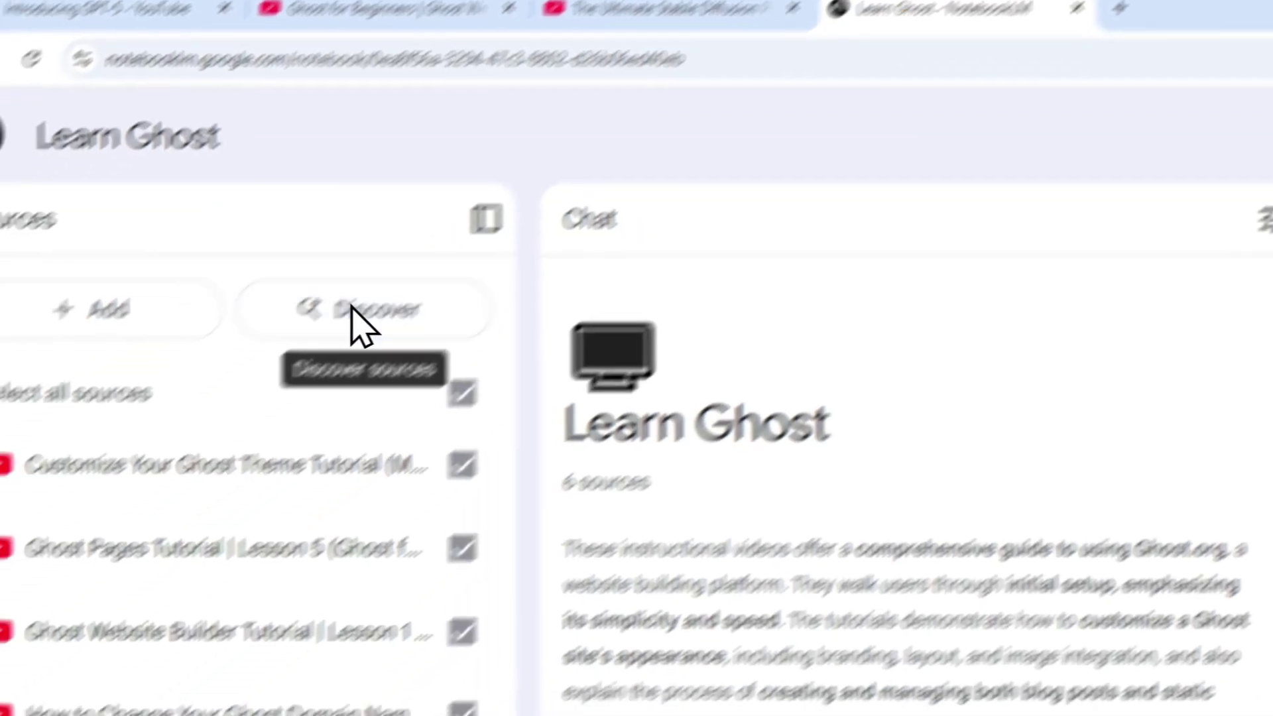
left_click(40, 372)
left_click(967, 696)
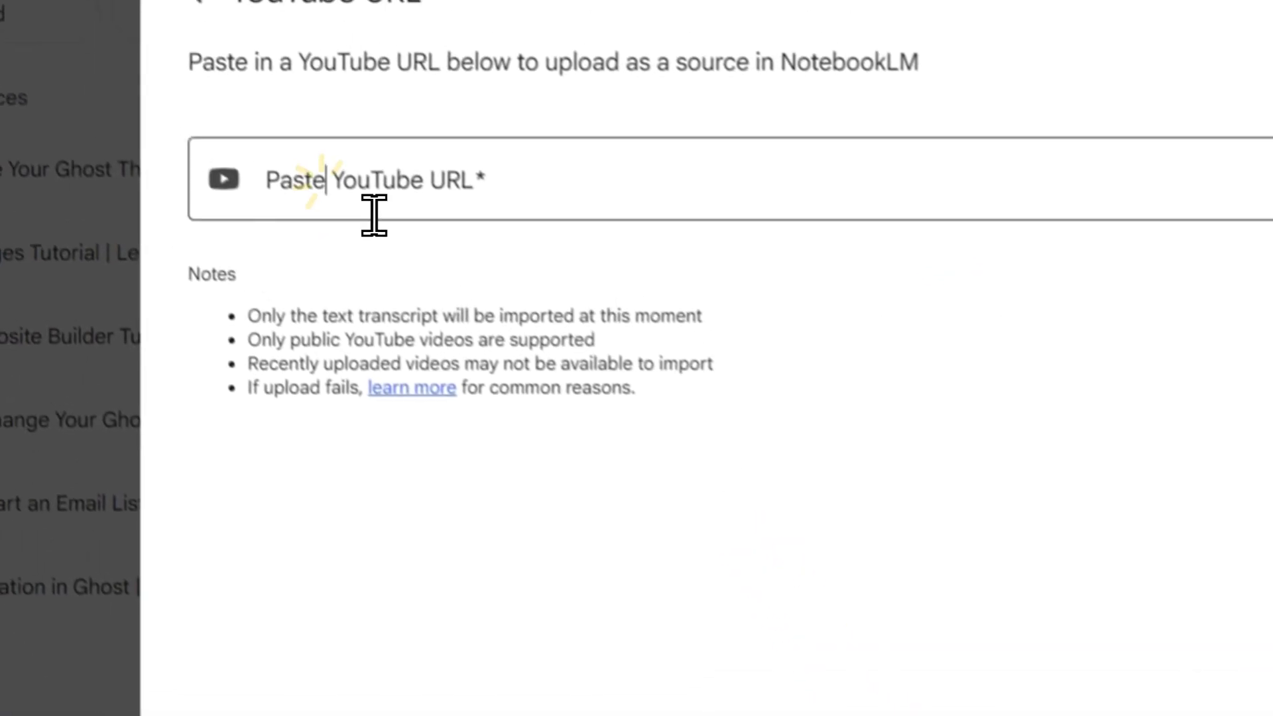
left_click(342, 210)
right_click(341, 224)
left_click(427, 501)
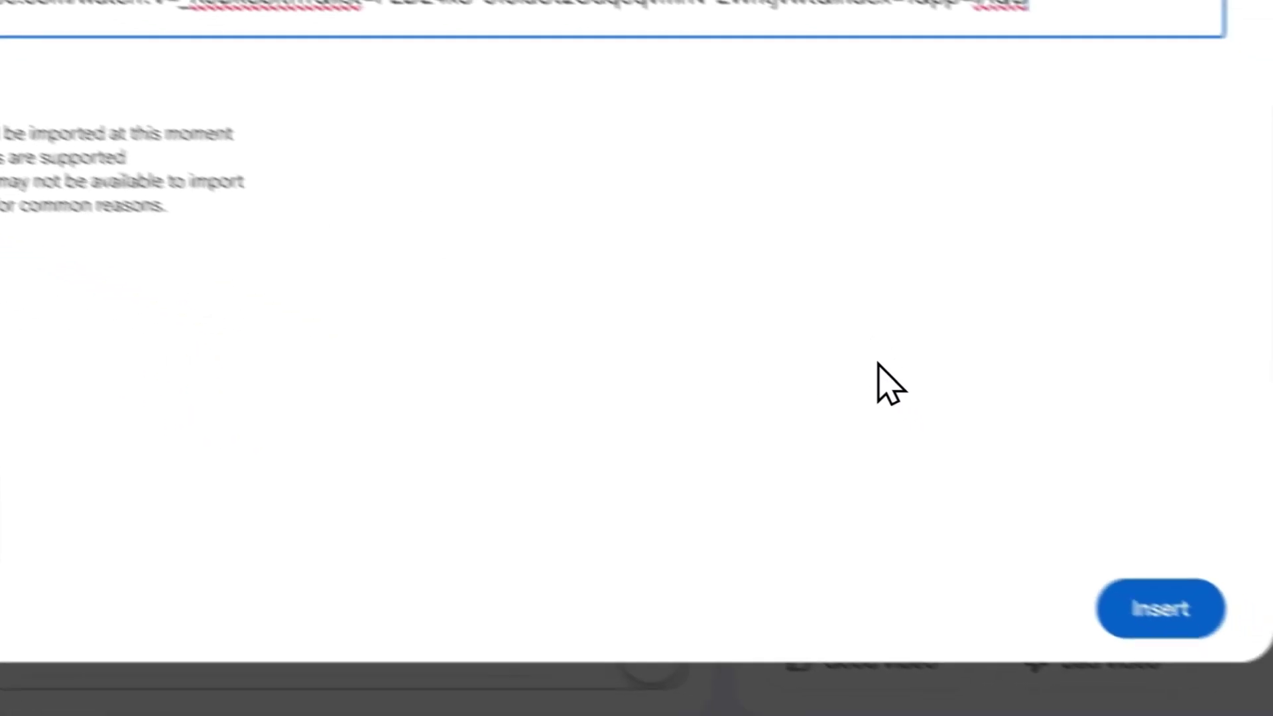
Insert Lesson 1 as the seventh source, play the video overview, and return to YouTube.
left_click(890, 583)
left_click(841, 520)
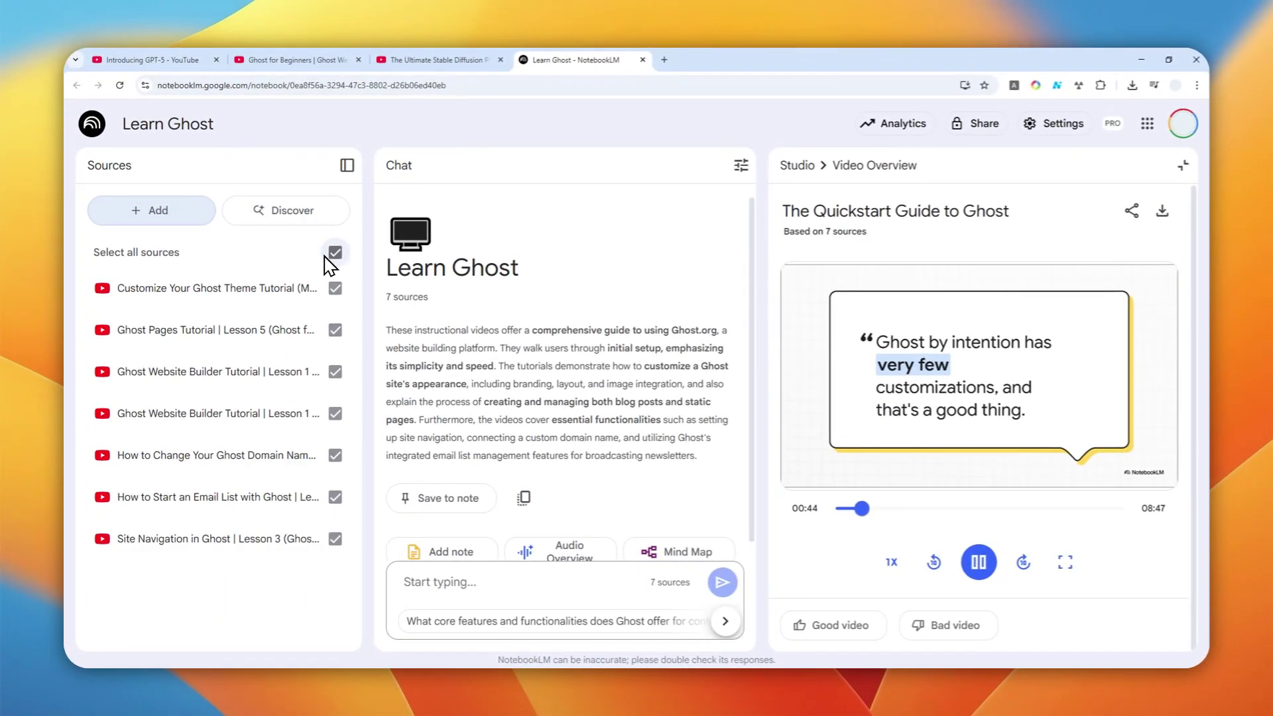
mouse_move(217, 288)
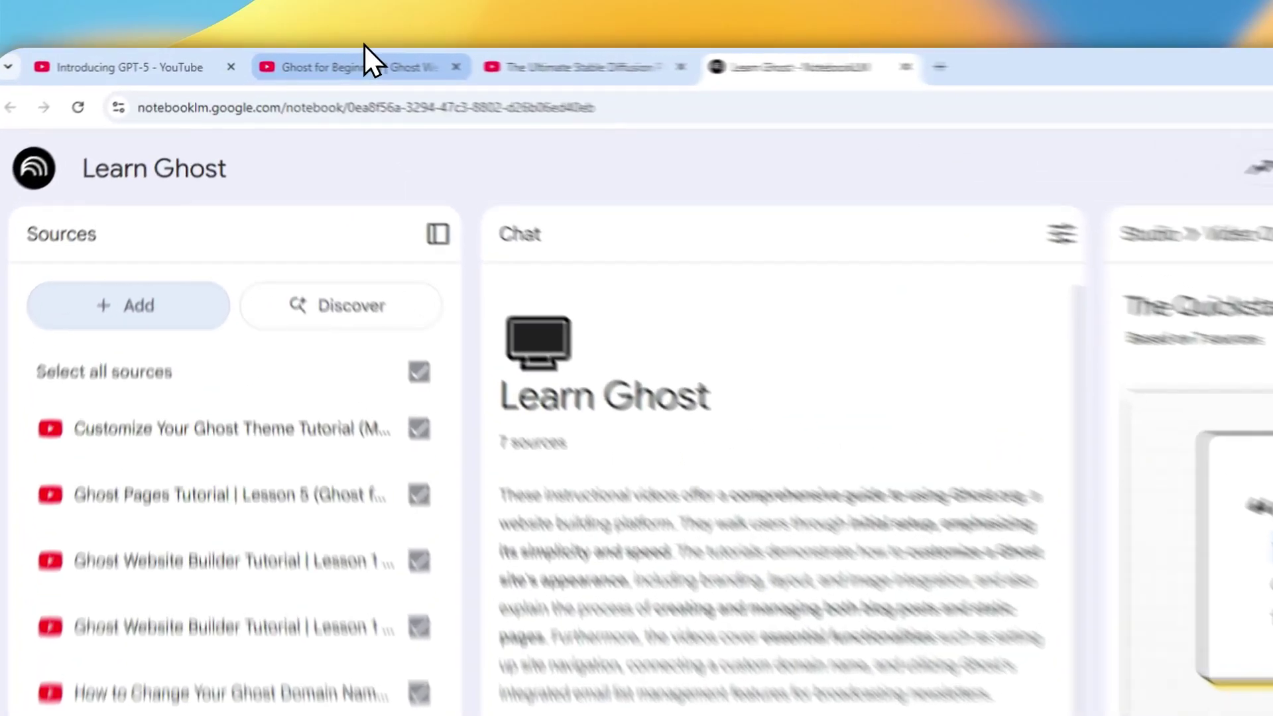
left_click(299, 60)
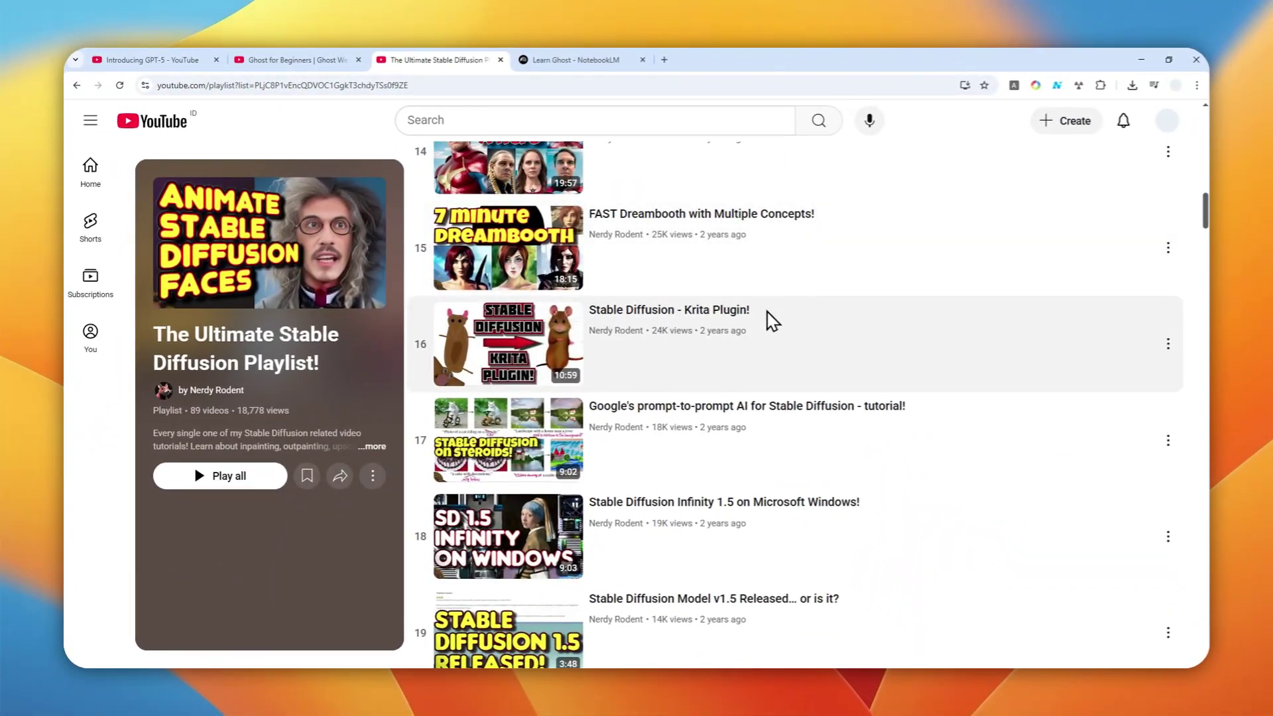
Scroll down through The Ultimate Stable Diffusion Playlist's videos.
scroll(769, 312, "down", 1)
scroll(862, 299, "down", 2)
scroll(895, 297, "down", 2)
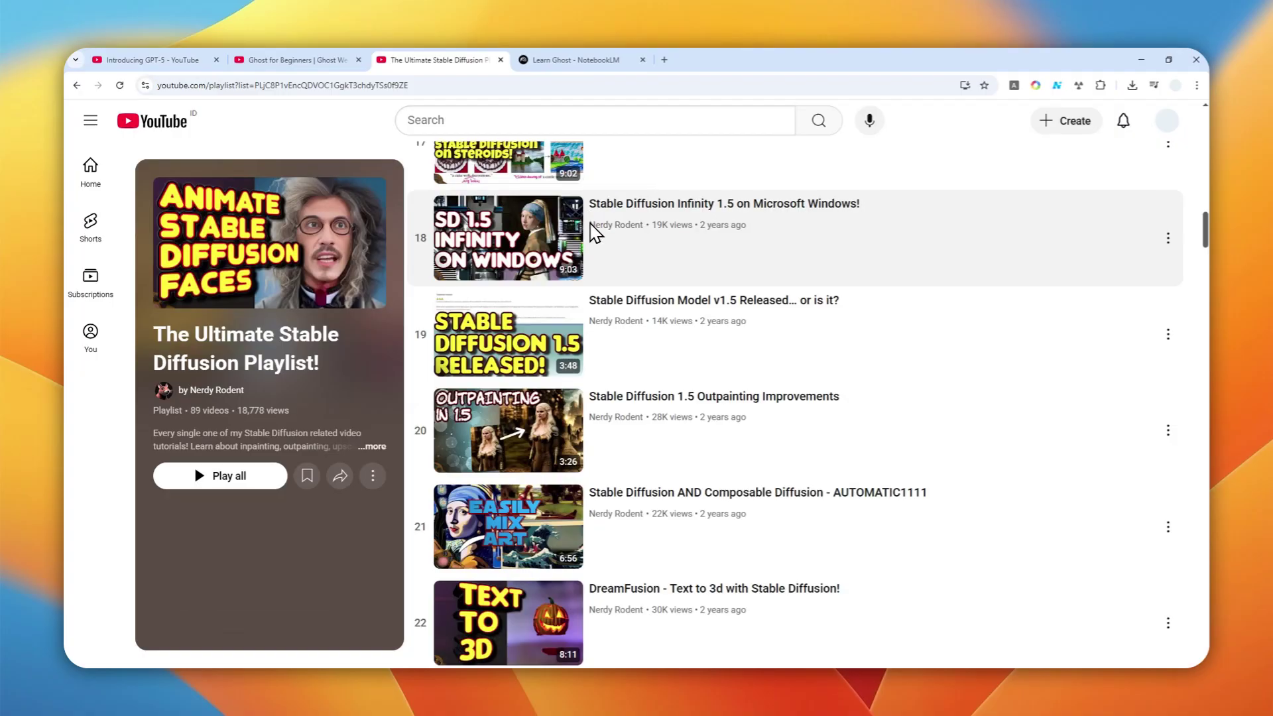
Merge the Web Store window into the main browser and install YouTube to NotebookLM.
left_click_drag(789, 431, 889, 100)
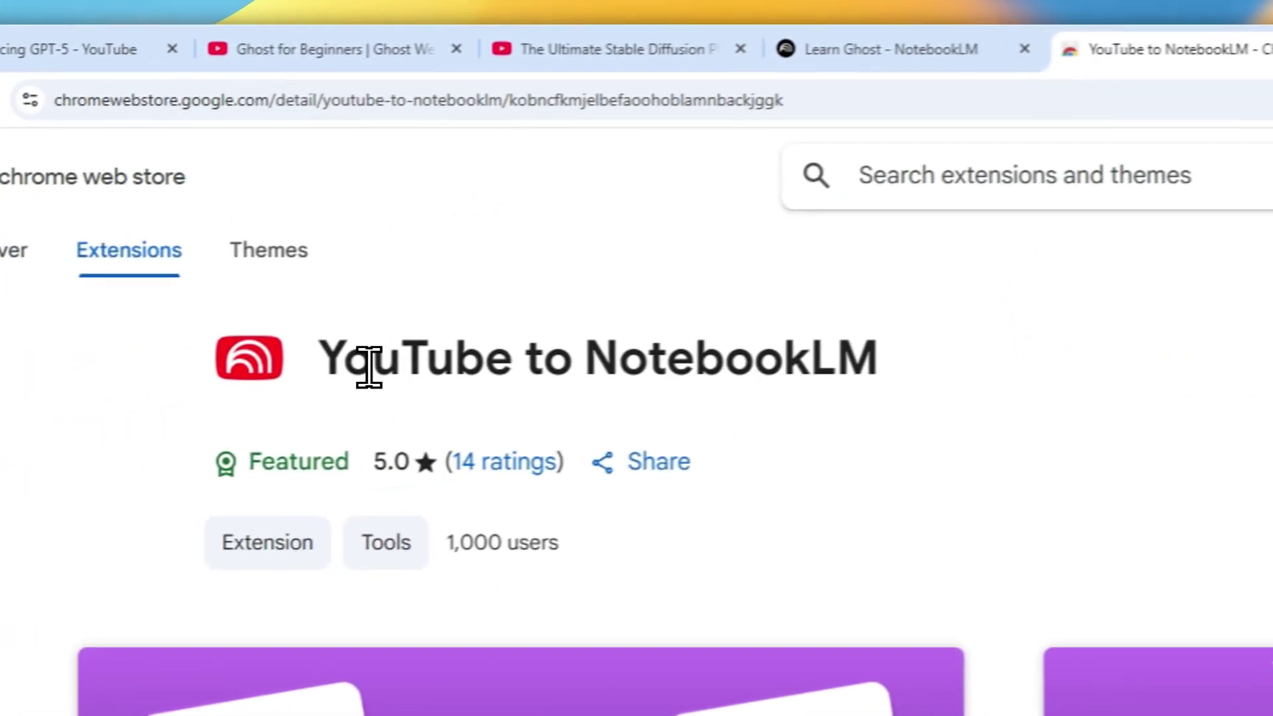
left_click_drag(349, 358, 918, 401)
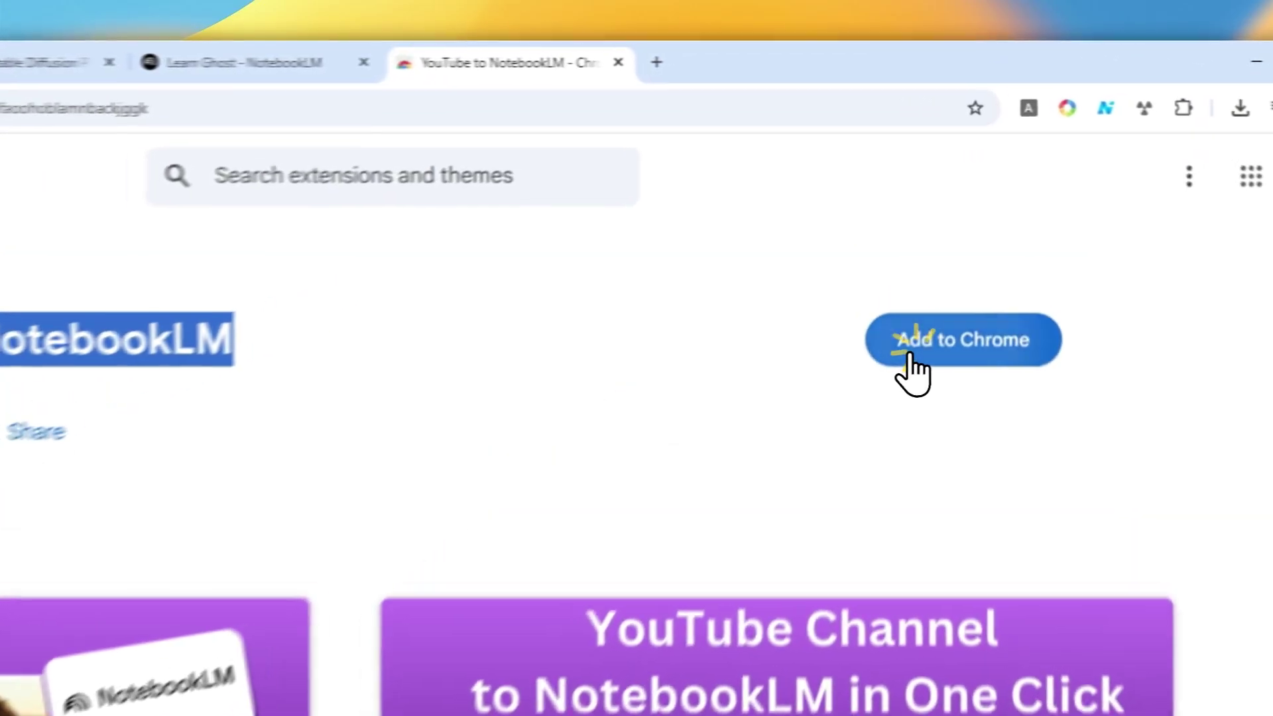
left_click(961, 221)
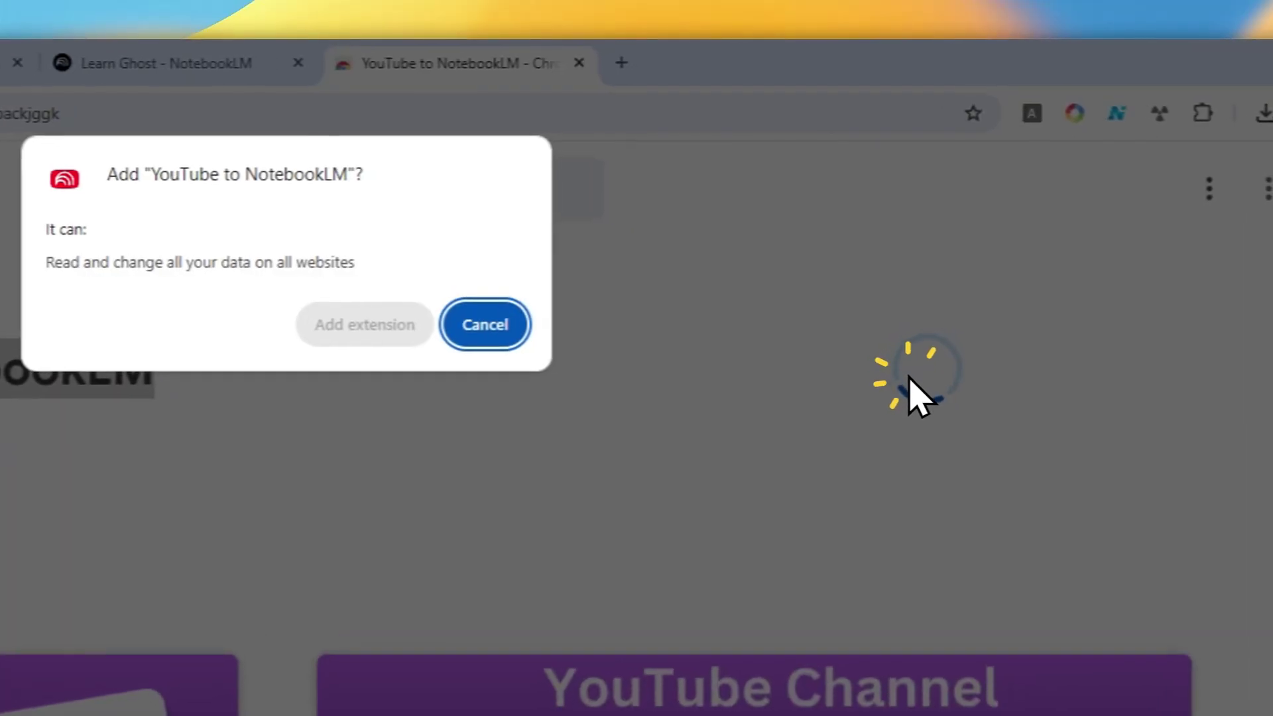
left_click(365, 323)
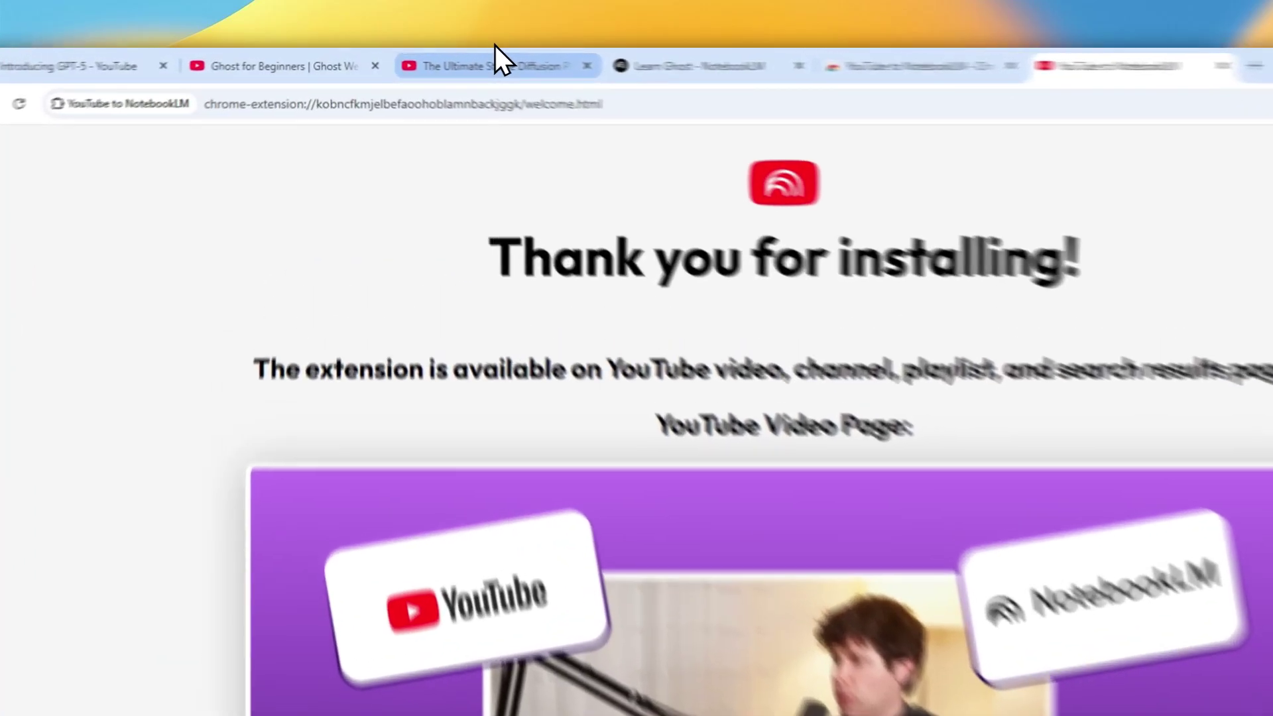
Reload the Stable Diffusion playlist and send its 89 videos to a new NotebookLM notebook.
left_click(447, 54)
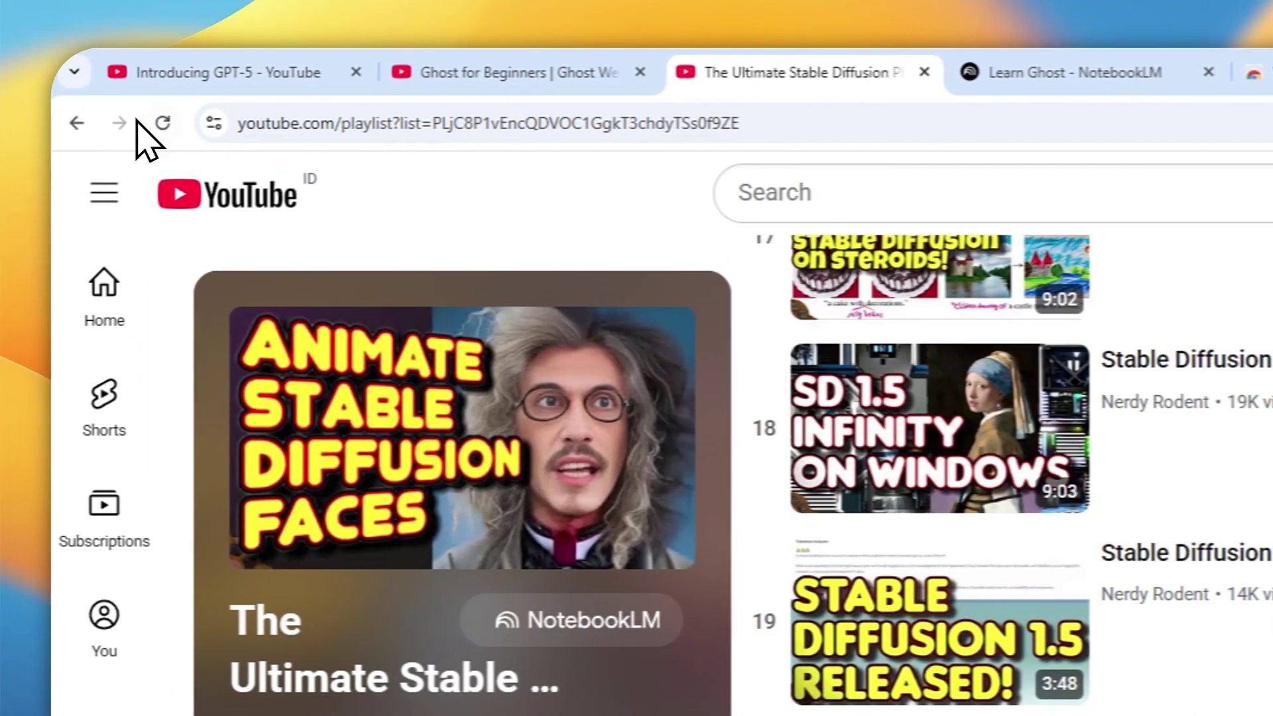
left_click(163, 122)
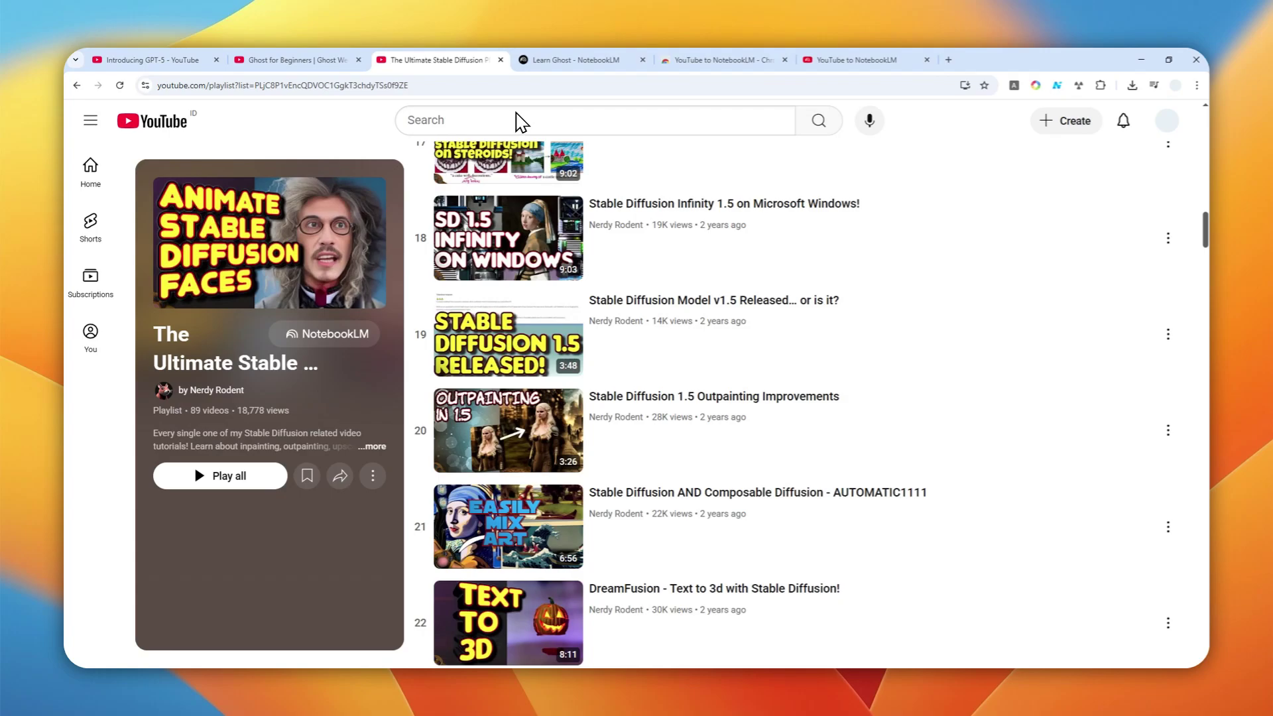
scroll(815, 278, "up", 4)
scroll(882, 285, "up", 5)
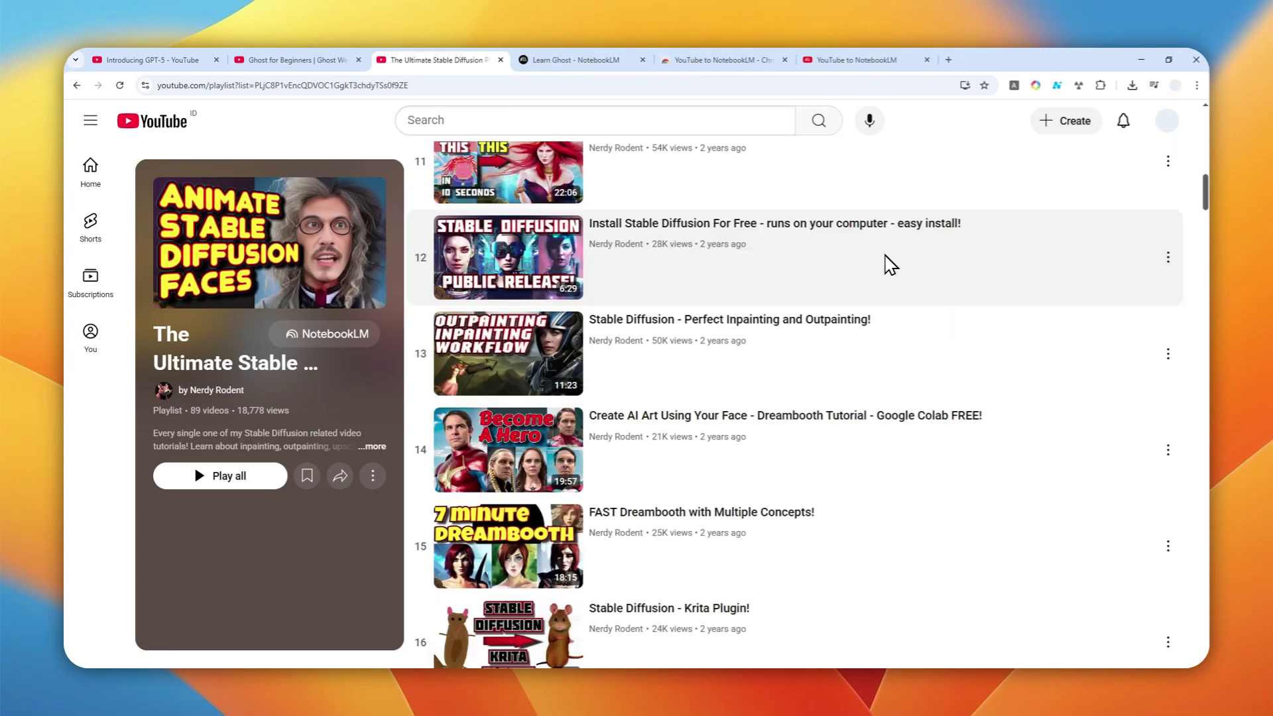
scroll(889, 256, "up", 4)
scroll(881, 250, "up", 4)
scroll(862, 250, "up", 5)
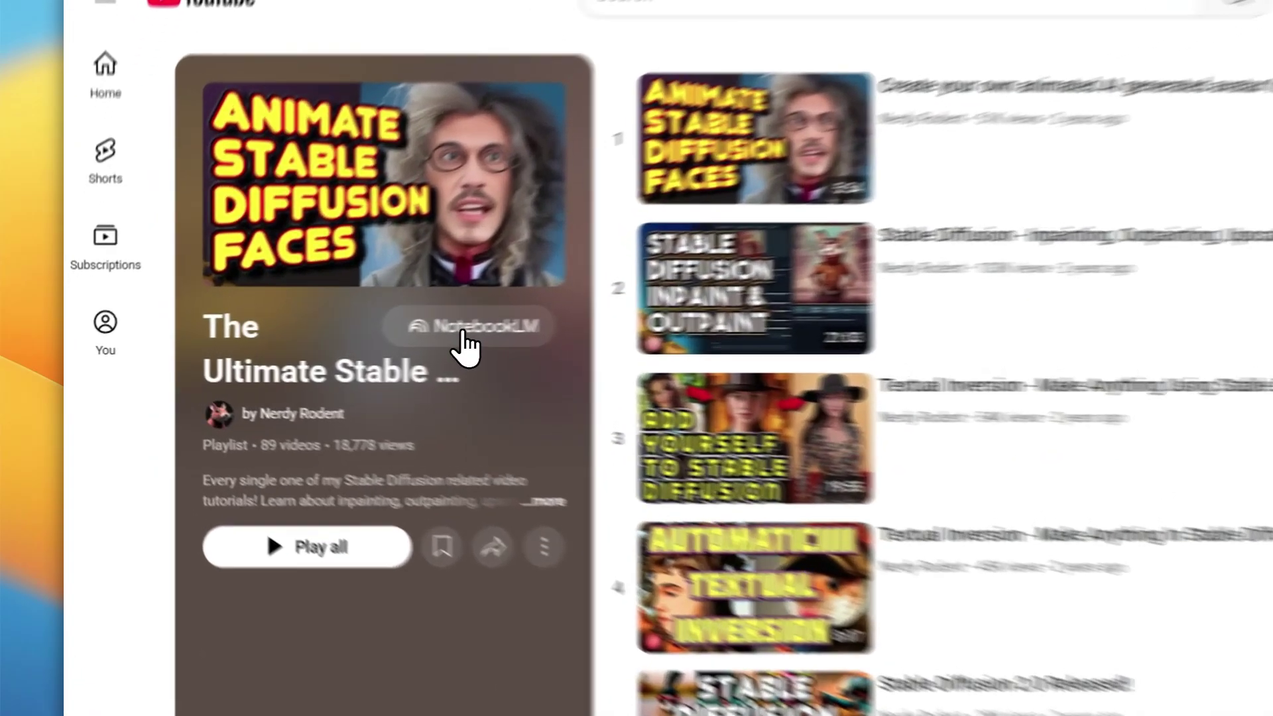
left_click(320, 338)
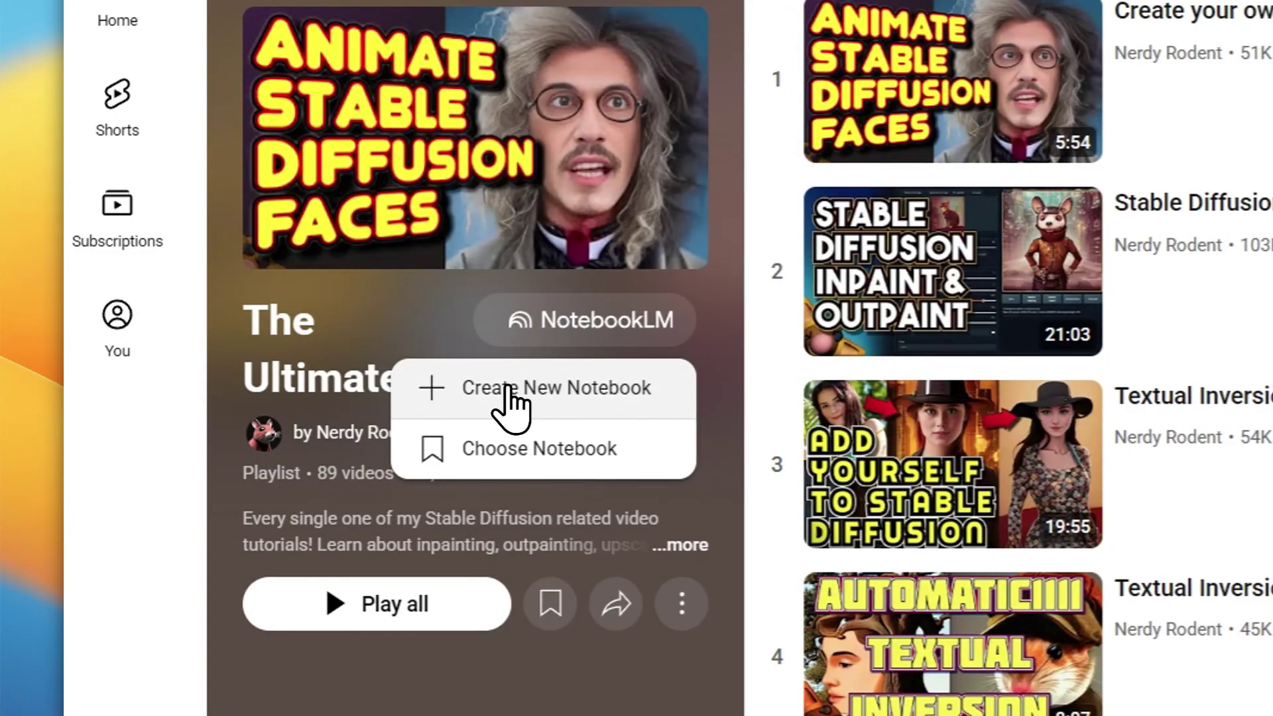
left_click(521, 398)
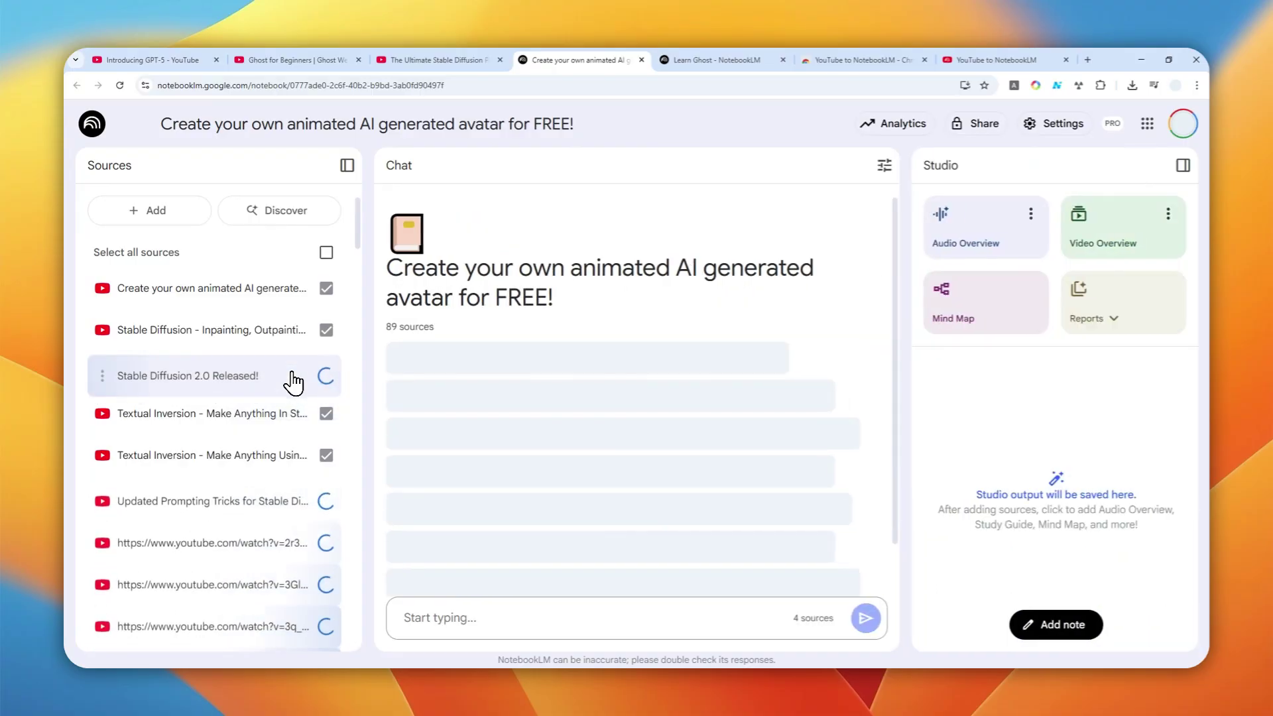
Scroll the Sources panel to confirm all 89 playlist videos have imported.
scroll(265, 328, "down", 3)
scroll(245, 333, "down", 3)
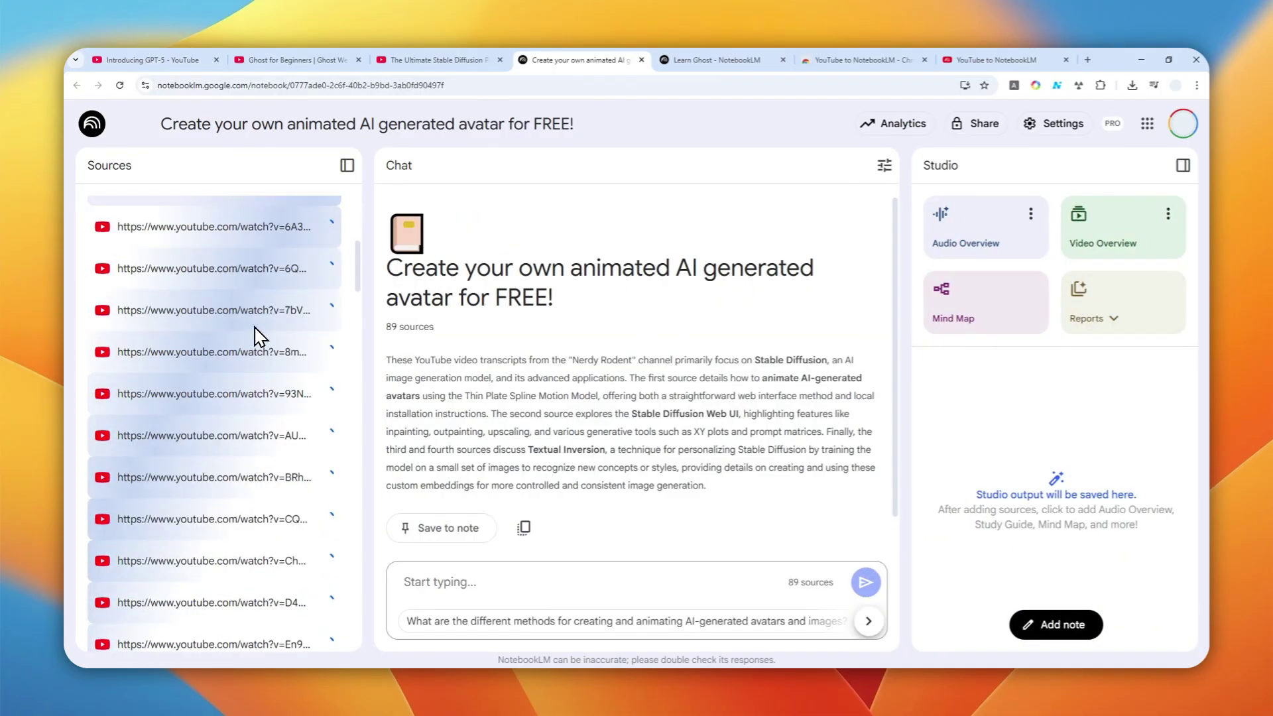
scroll(256, 336, "down", 3)
scroll(258, 331, "down", 2)
scroll(259, 334, "down", 3)
scroll(261, 345, "down", 3)
scroll(265, 358, "down", 3)
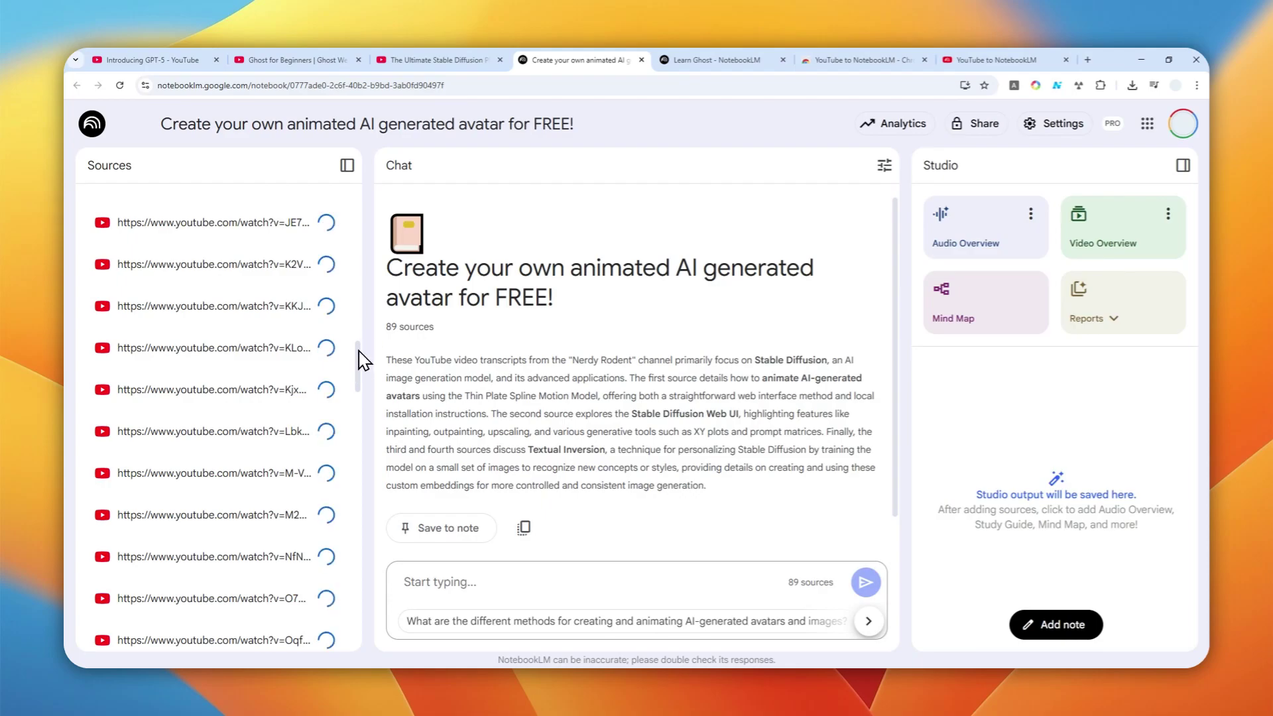
scroll(287, 446, "down", 10)
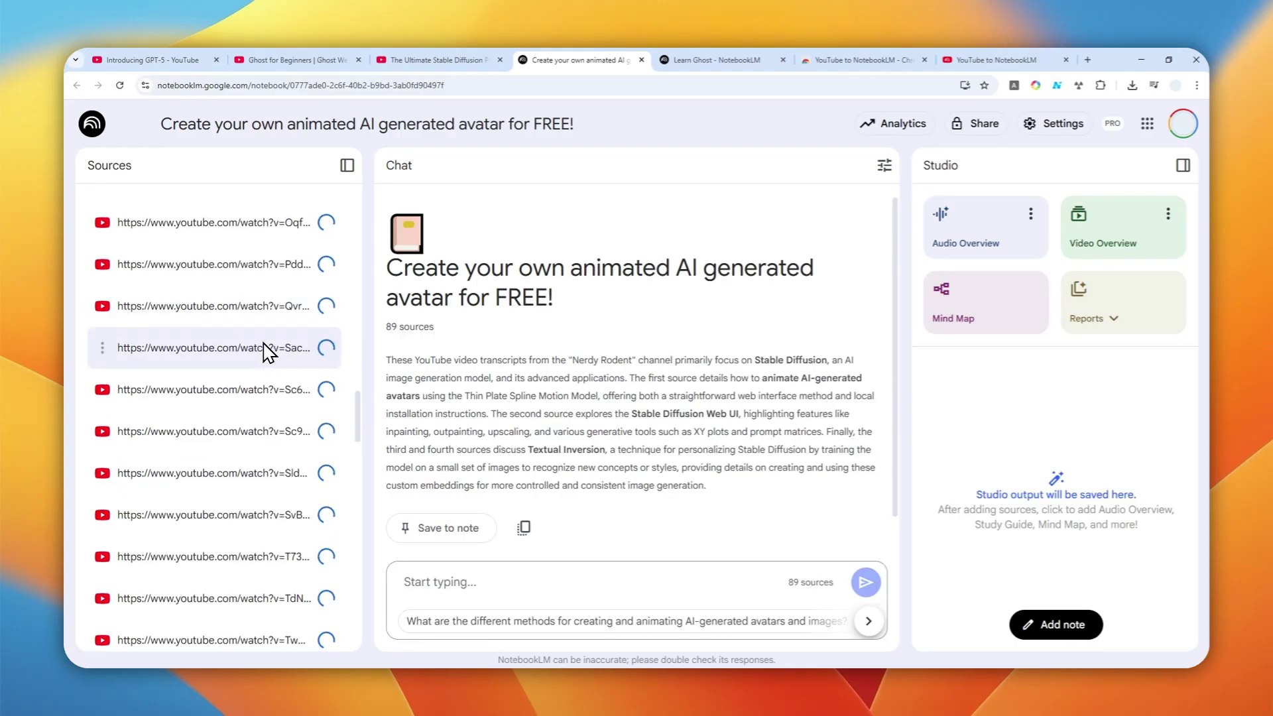
scroll(265, 338, "up", 10)
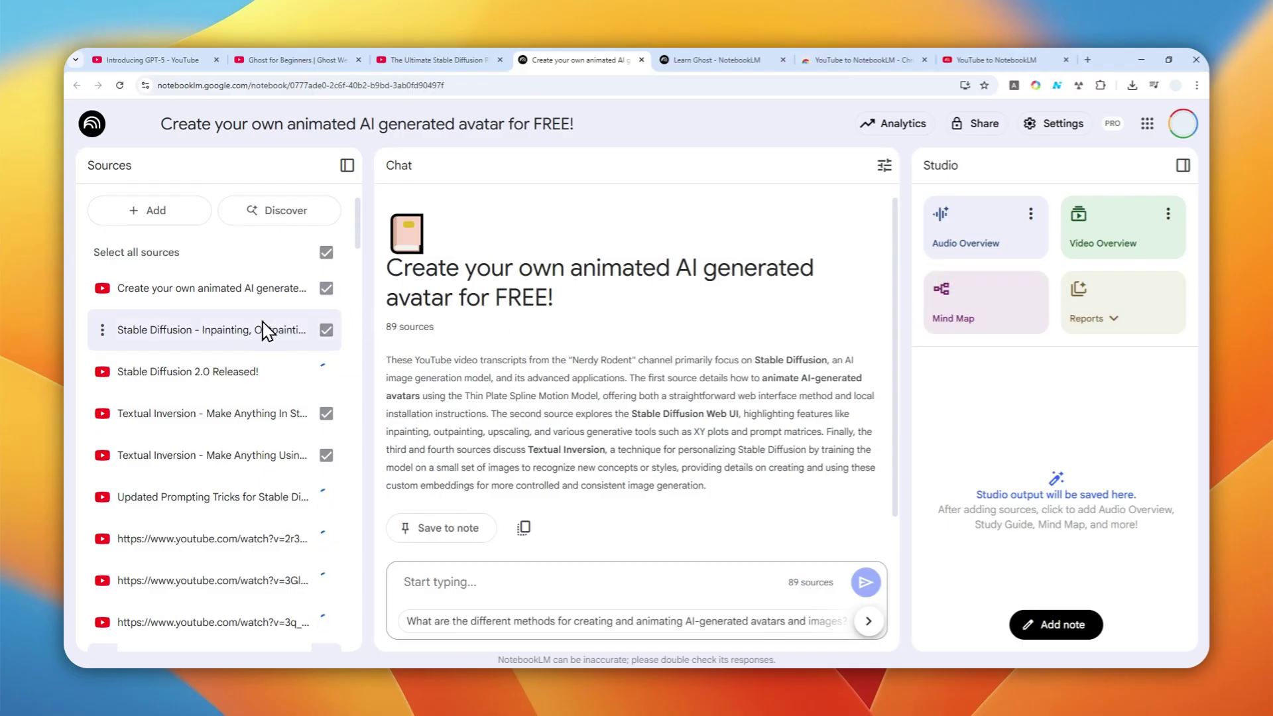
scroll(245, 371, "down", 5)
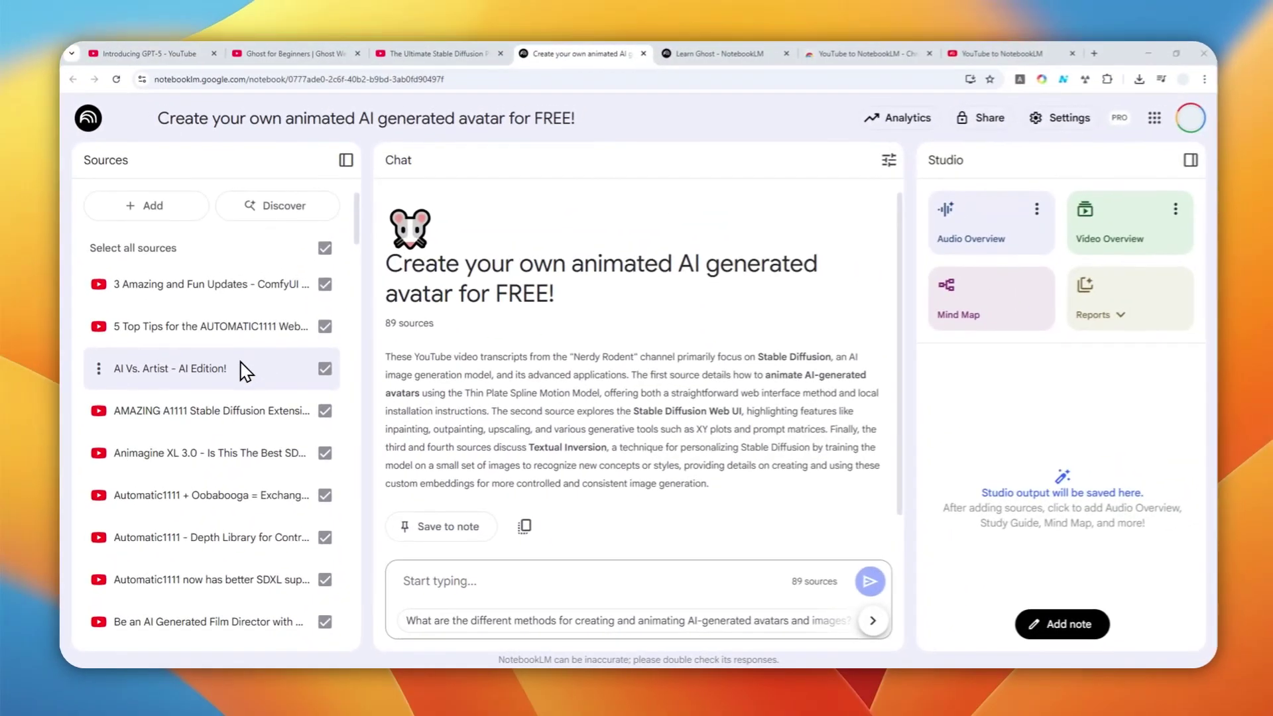
scroll(232, 398, "down", 7)
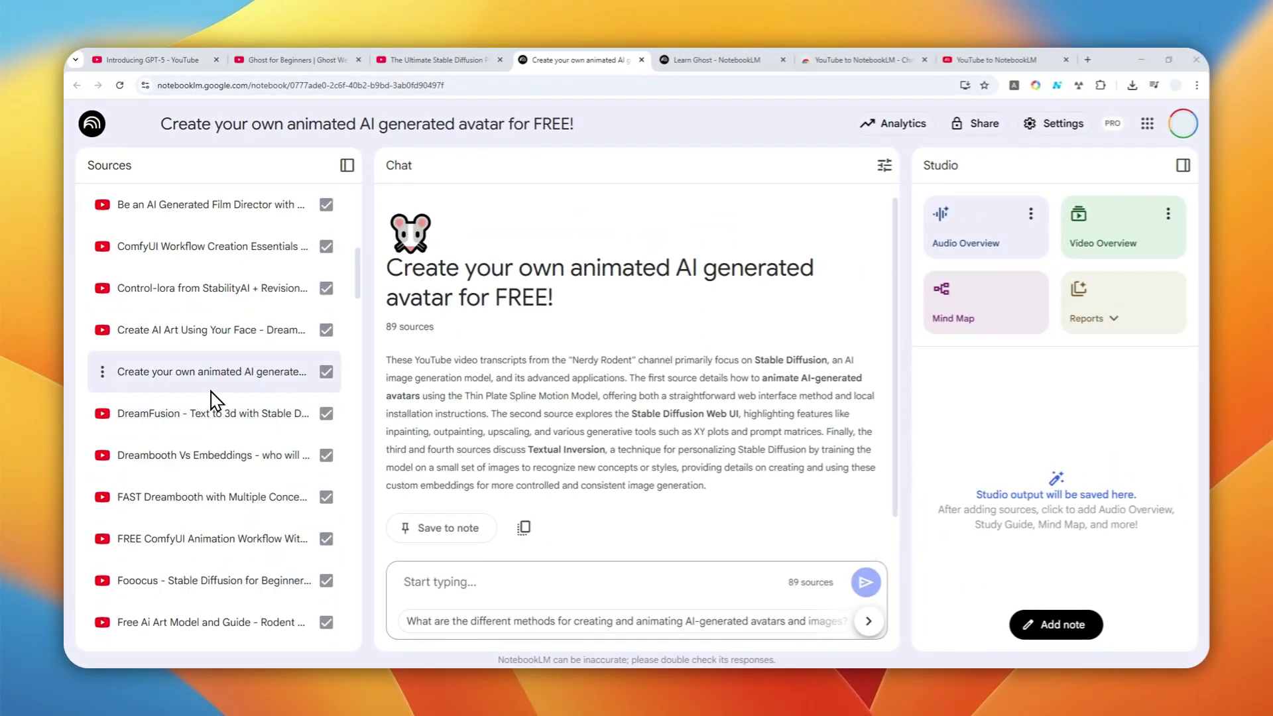
scroll(212, 398, "down", 8)
scroll(245, 401, "up", 3)
scroll(245, 401, "up", 5)
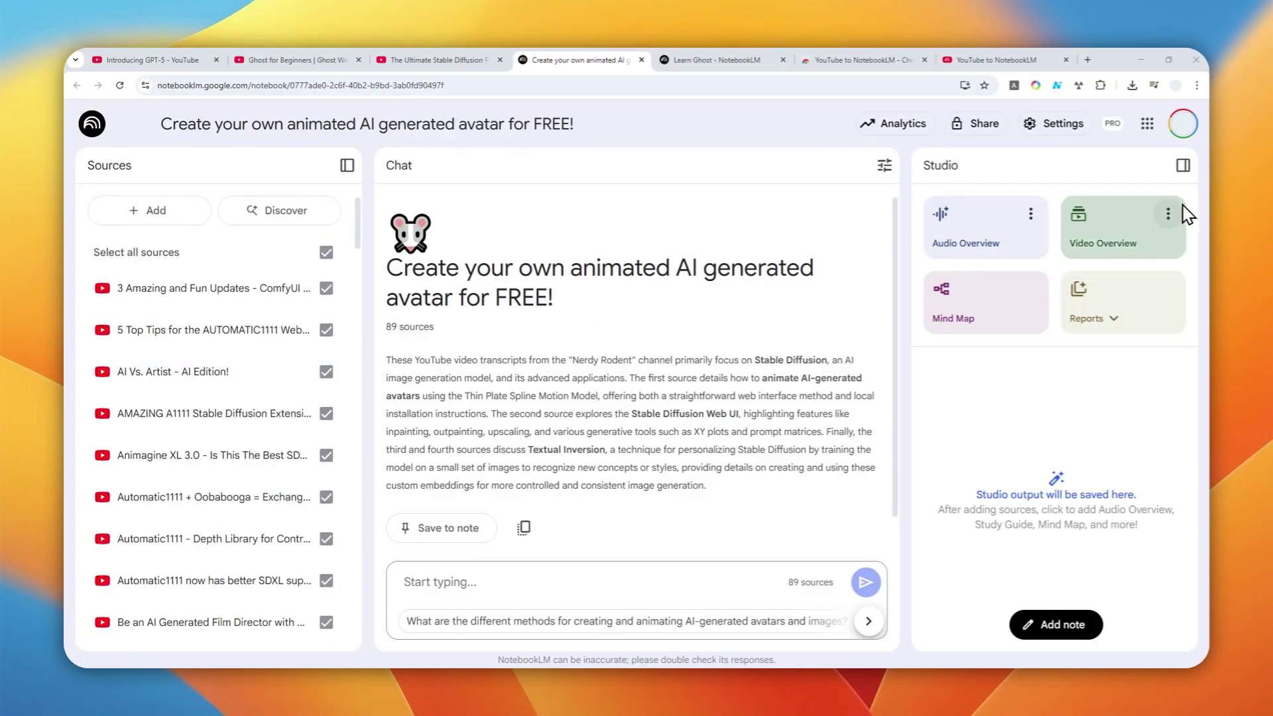
Generate a Video Overview and open 'How AI Art is Made: The Creator's Toolkit' (7:23).
left_click(1094, 244)
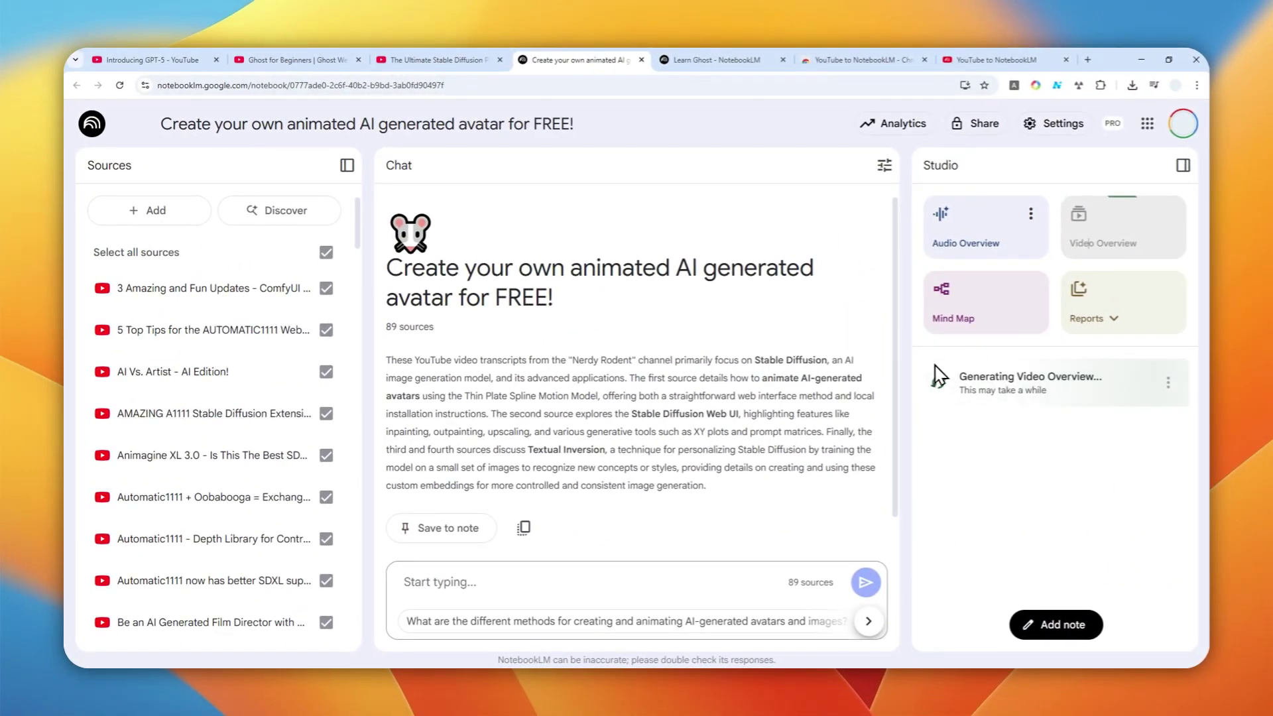
scroll(249, 387, "down", 1)
scroll(249, 387, "down", 4)
scroll(242, 385, "down", 5)
scroll(235, 382, "down", 3)
scroll(238, 378, "down", 4)
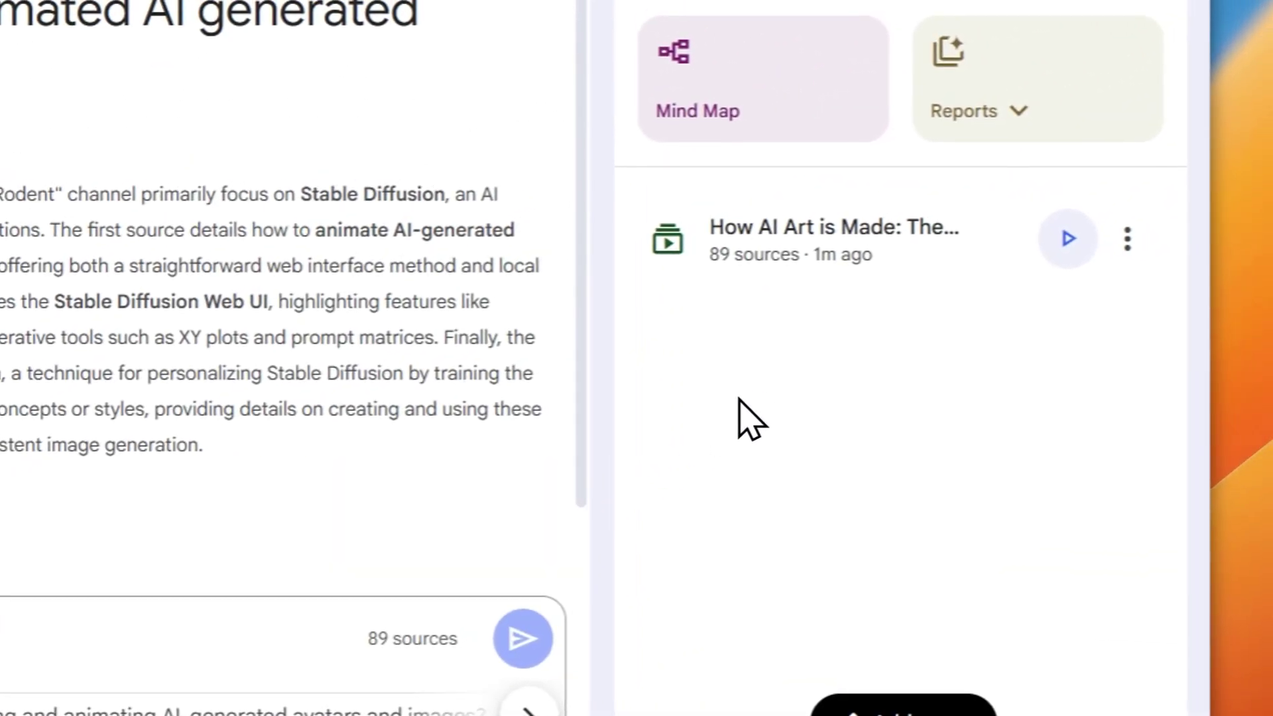
left_click(852, 245)
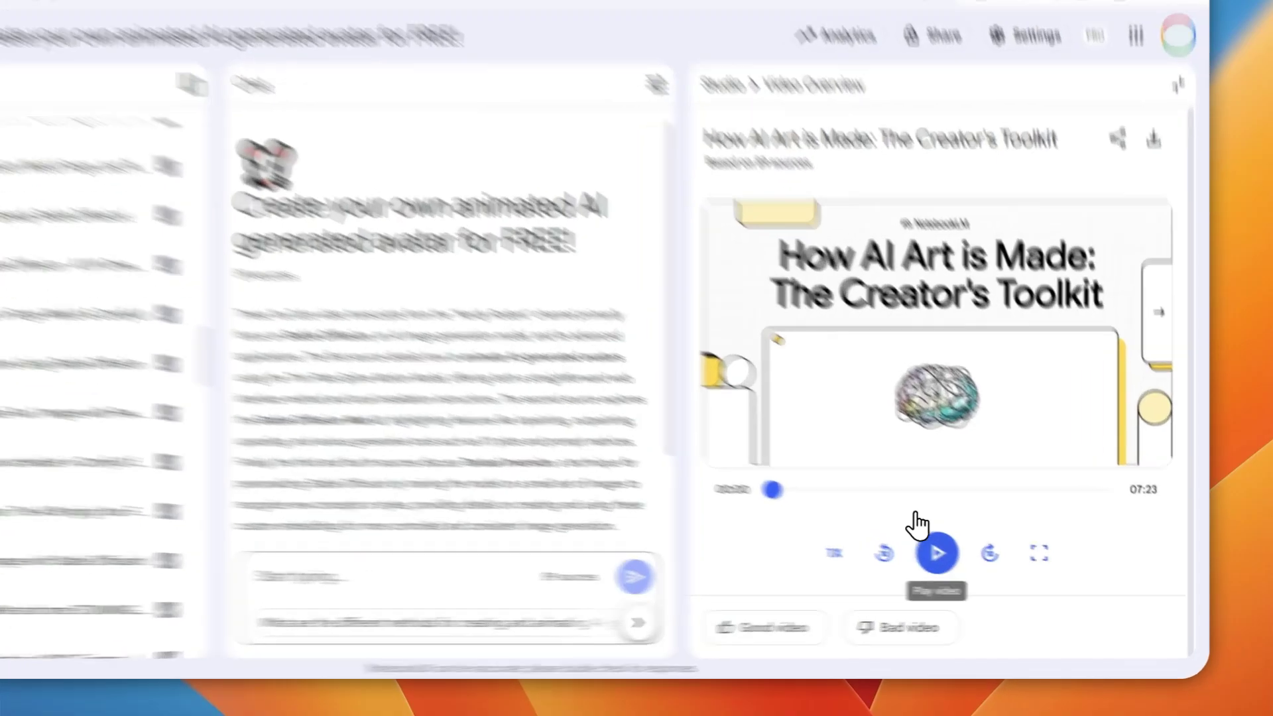
Play the video overview full screen for its first 30 seconds, then scroll back up.
left_click(978, 561)
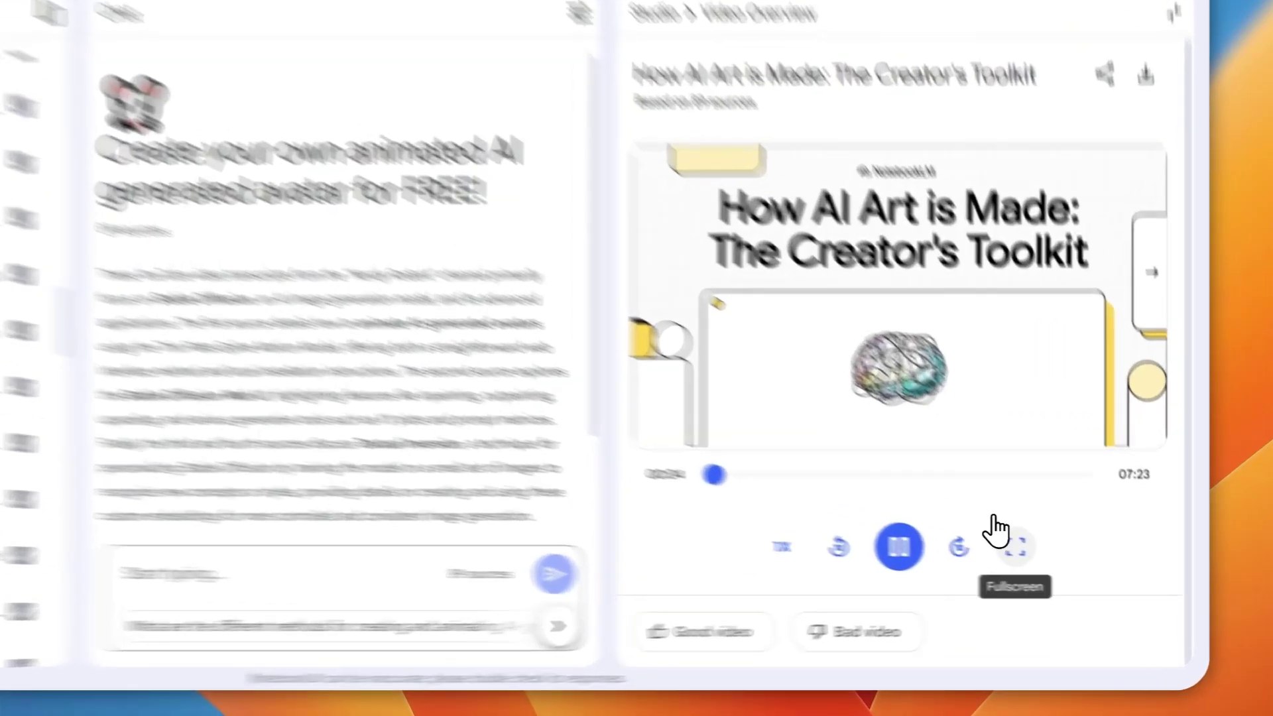
left_click(1064, 562)
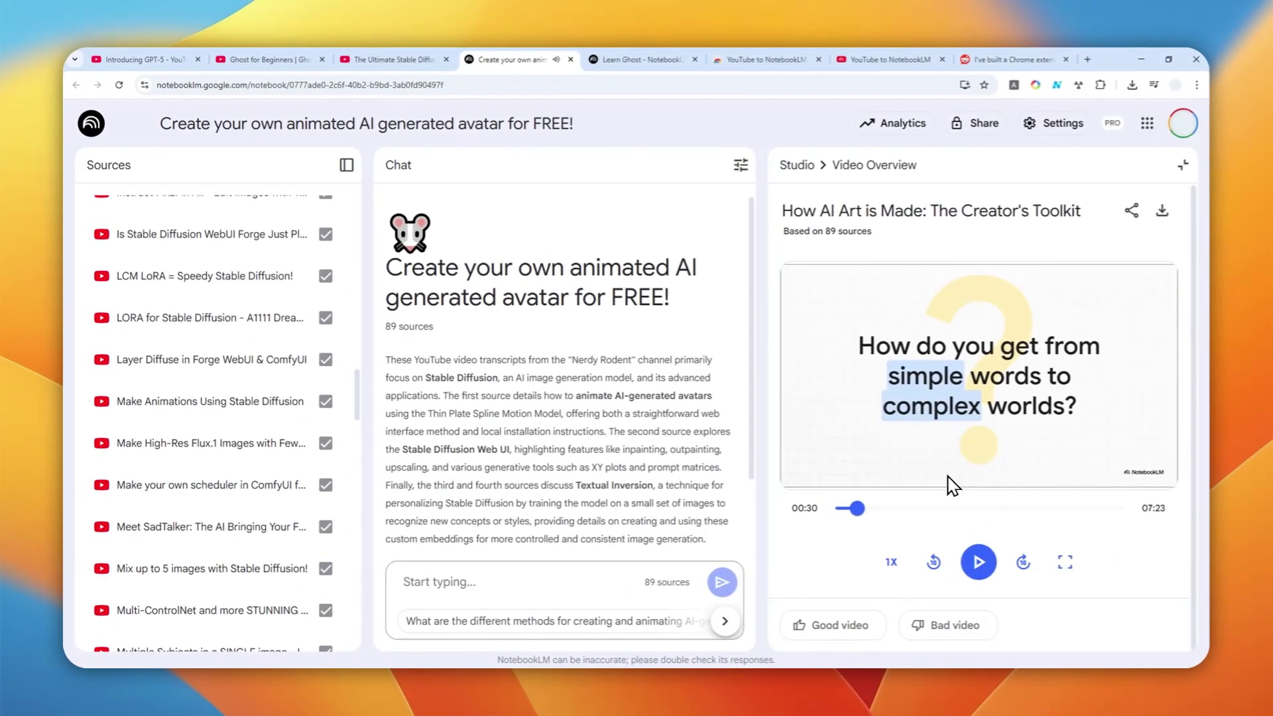
scroll(270, 363, "up", 6)
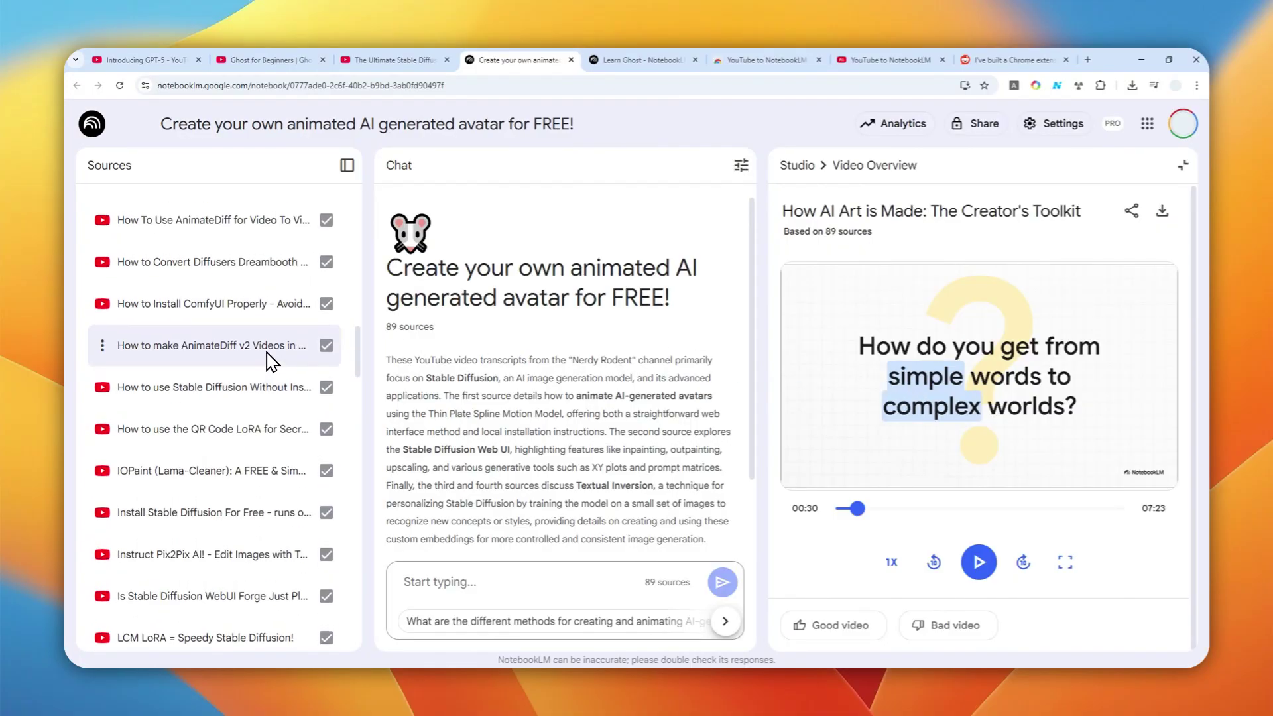
scroll(275, 353, "up", 12)
scroll(281, 341, "up", 5)
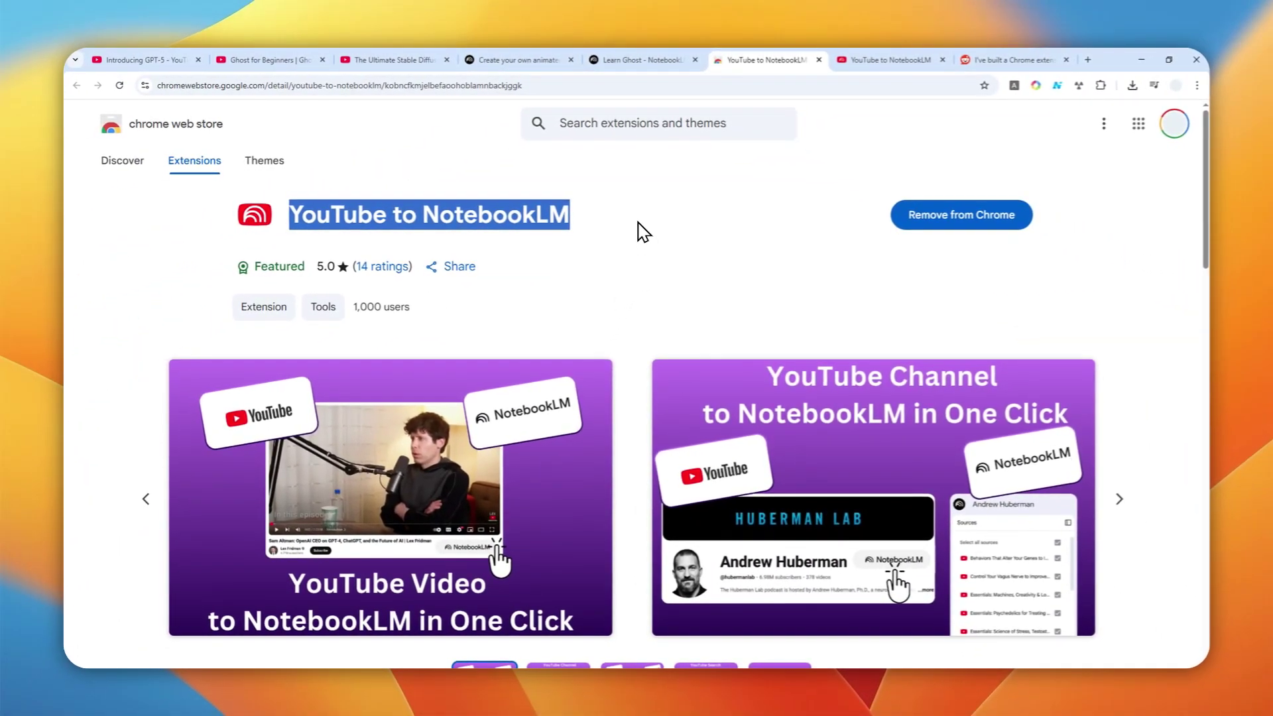
Switch to the Reddit r/notebooklm post announcing the extension.
left_click(995, 60)
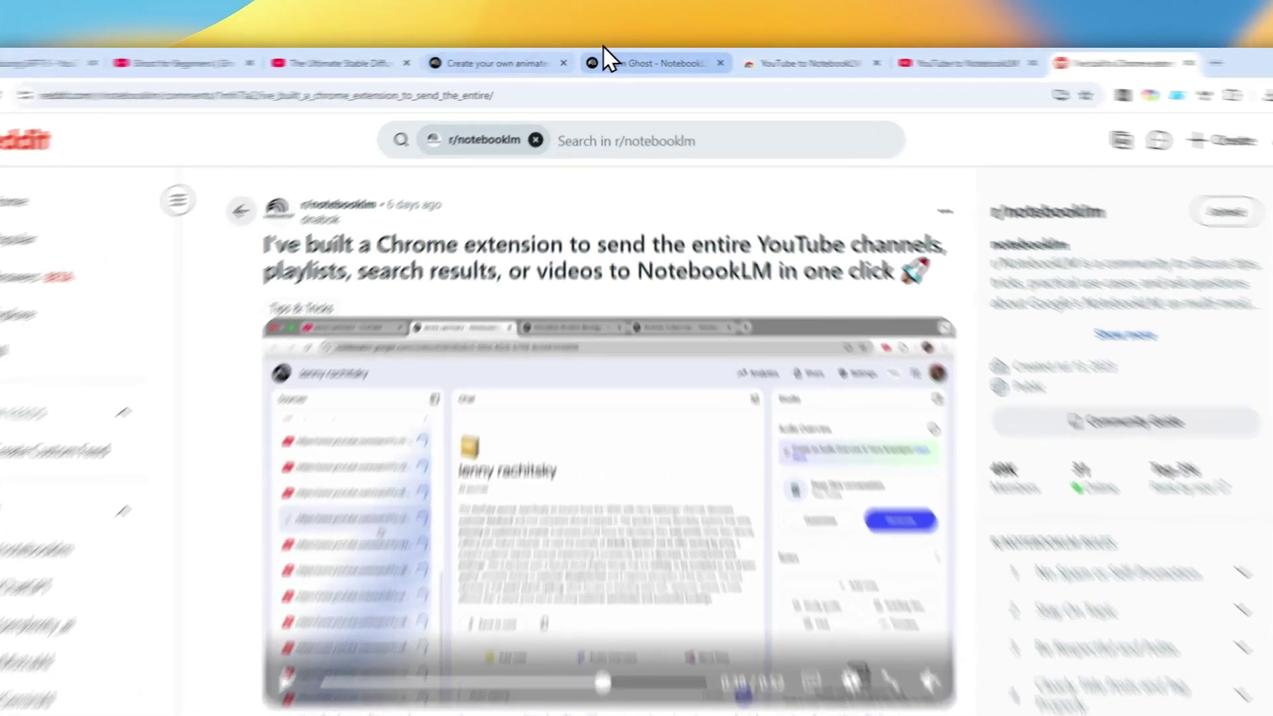
Return to the Learn Ghost notebook showing its 'Quickstart Guide to Ghost' overview.
left_click(671, 59)
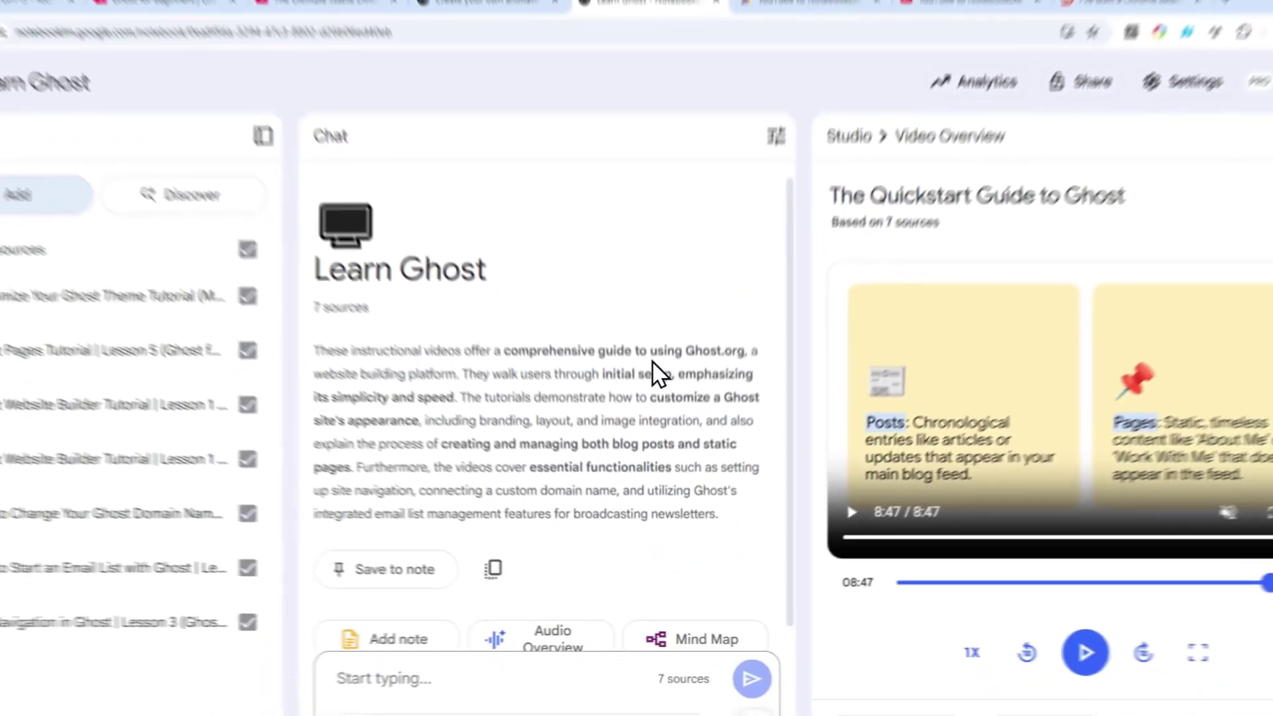